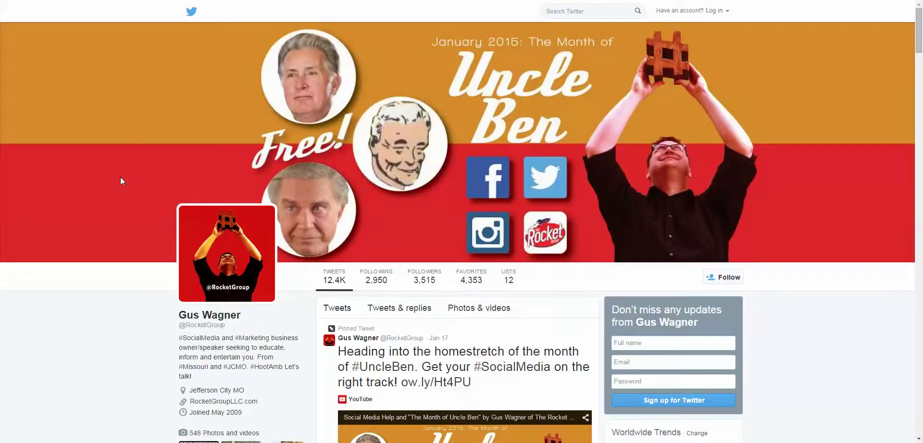
- Enter 'Wilson Volleyball' as the full name in the Twitter sign-up box
{"action": "scroll", "coordinate": [120, 178], "scroll_direction": "down", "scroll_amount": 1}
{"action": "scroll", "coordinate": [117, 197], "scroll_direction": "down", "scroll_amount": 1}
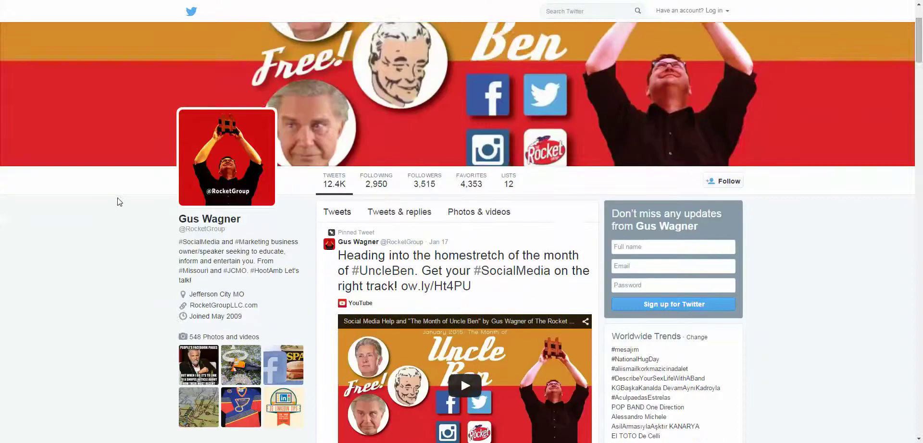
{"action": "scroll", "coordinate": [118, 198], "scroll_direction": "down", "scroll_amount": 10}
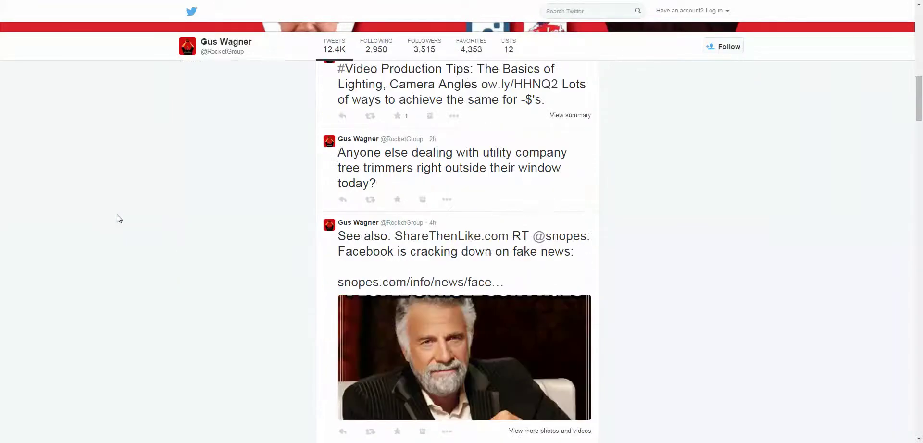
{"action": "scroll", "coordinate": [118, 217], "scroll_direction": "down", "scroll_amount": 4}
{"action": "scroll", "coordinate": [118, 217], "scroll_direction": "up", "scroll_amount": 17}
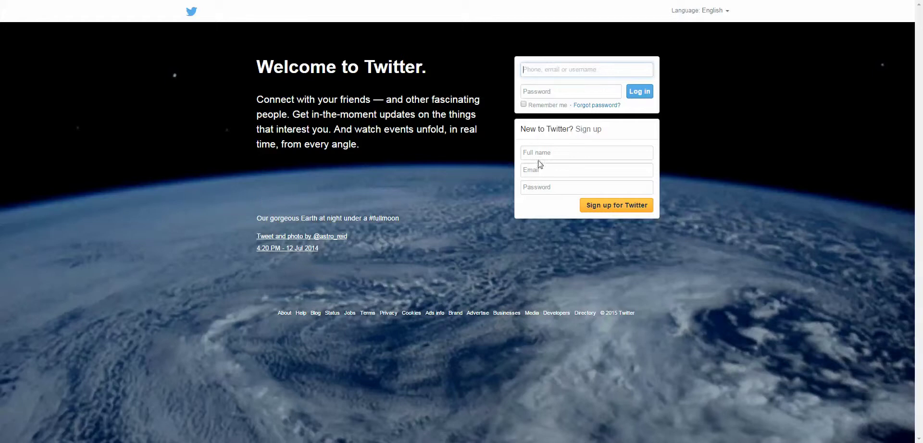
{"action": "left_click", "coordinate": [537, 153]}
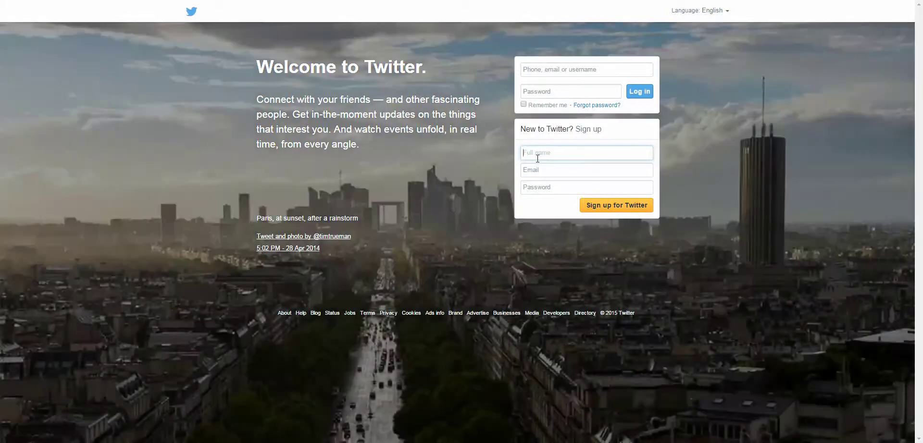
{"action": "type", "text": "Wilson Volleyball"}
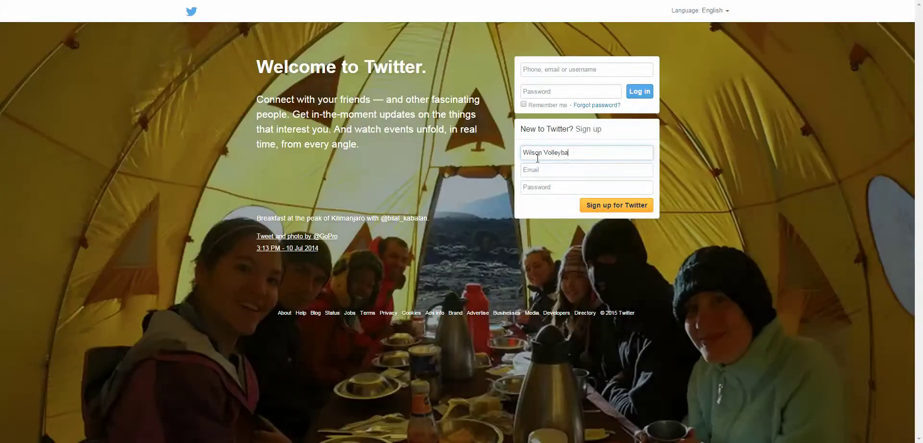
- Add the account's e-mail address and password, then submit the sign-up form
{"action": "key", "text": "Tab"}
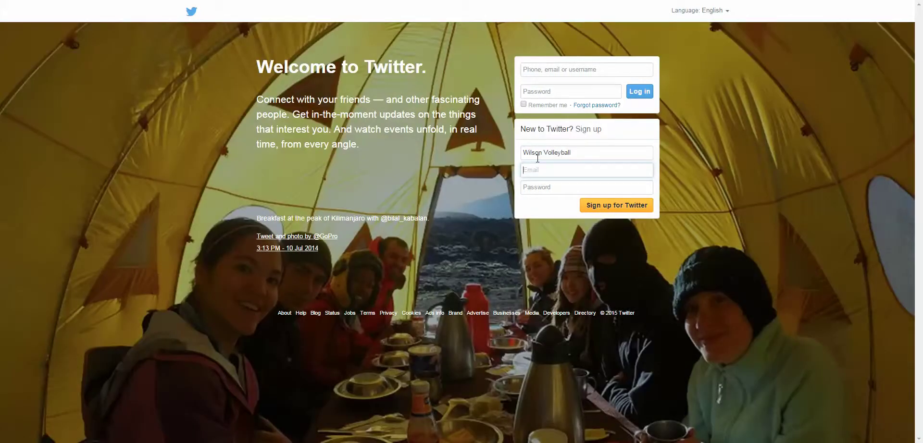
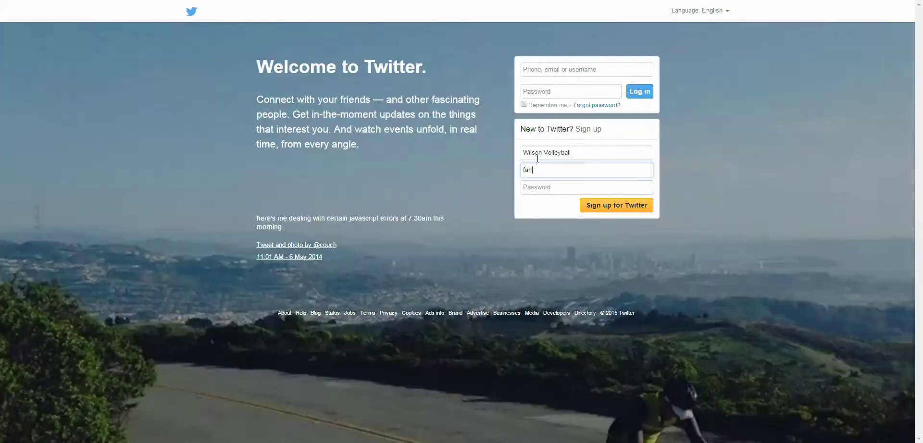
{"action": "key", "text": "Tab"}
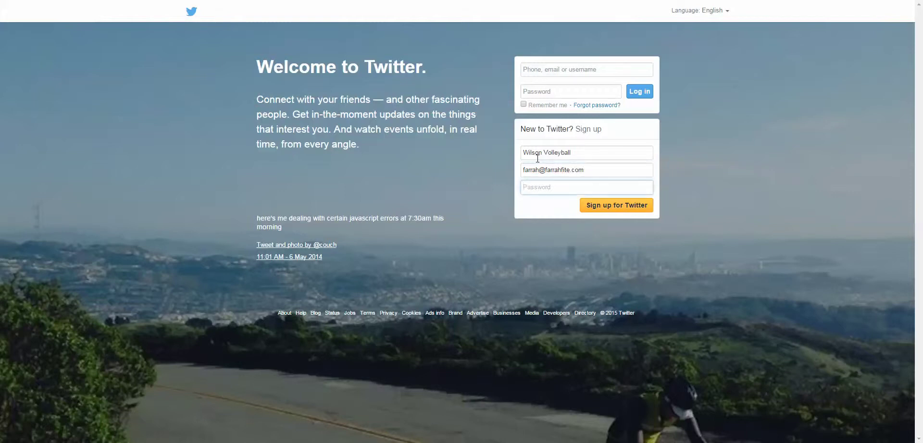
{"action": "type", "text": "*********"}
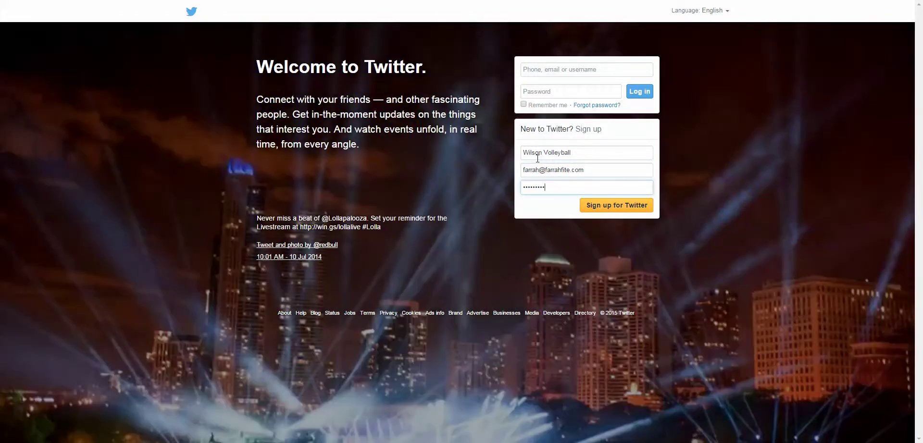
{"action": "type", "text": "*"}
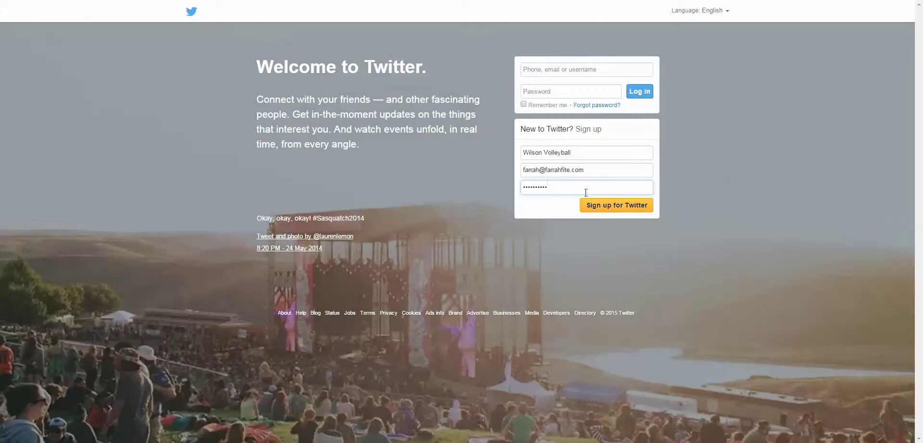
{"action": "left_click", "coordinate": [597, 210]}
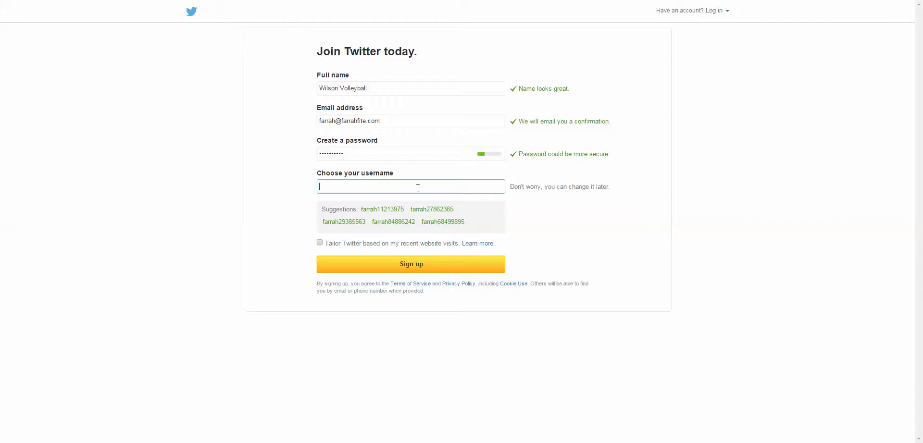
- Try several Wilson Volleyball username variants, since each is already taken
{"action": "type", "text": "WilsonVolleyball"}
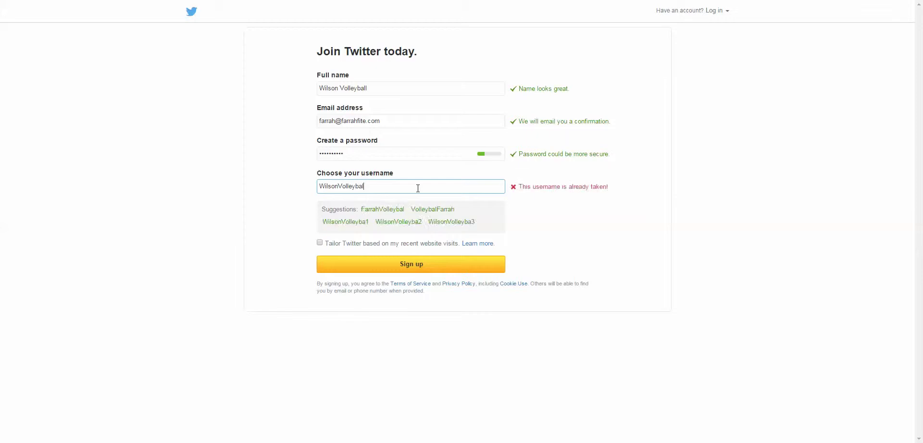
{"action": "key", "text": "BackSpace"}
{"action": "left_click_drag", "start_coordinate": [365, 186], "coordinate": [301, 185]}
{"action": "type", "text": "WilsonVball"}
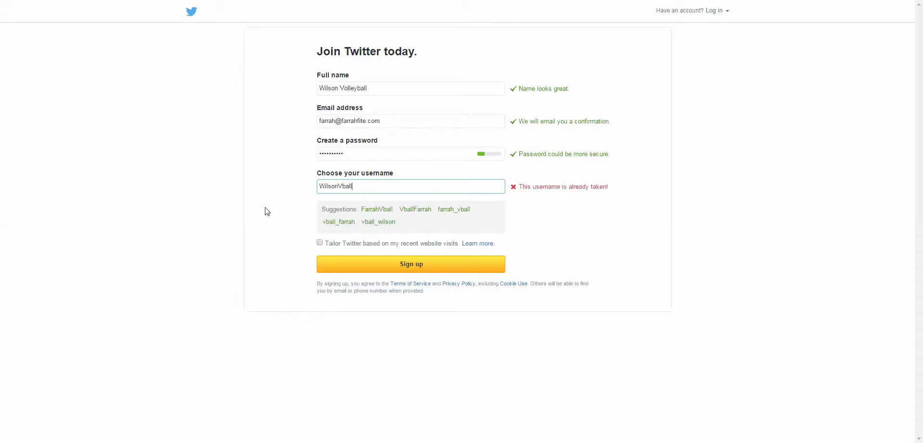
{"action": "key", "text": "BackSpace"}
{"action": "key", "text": "BackSpace"}
{"action": "key", "text": "BackSpace"}
{"action": "key", "text": "BackSpace"}
{"action": "key", "text": "BackSpace"}
{"action": "key", "text": "BackSpace"}
{"action": "key", "text": "BackSpace"}
{"action": "key", "text": "BackSpace"}
{"action": "key", "text": "BackSpace"}
{"action": "key", "text": "BackSpace"}
{"action": "key", "text": "BackSpace"}
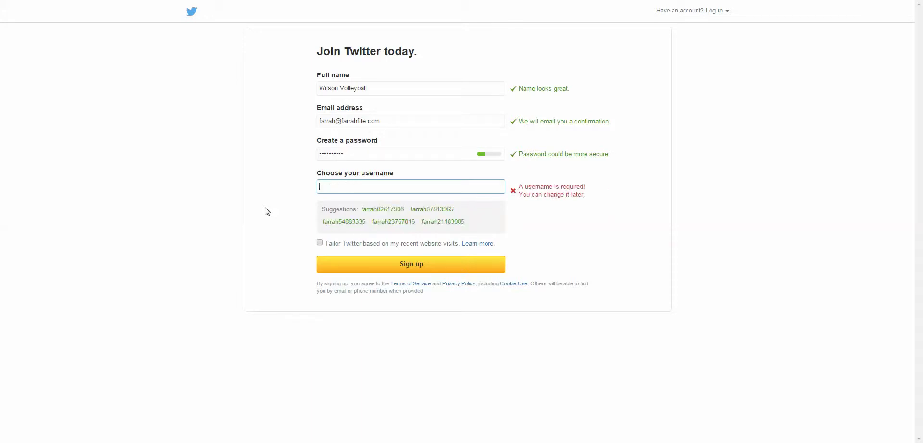
{"action": "type", "text": "Vo"}
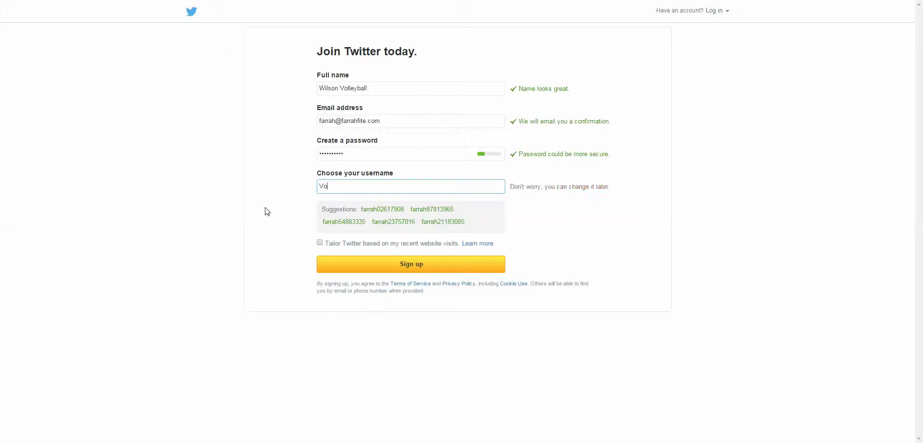
{"action": "type", "text": "lleyballW"}
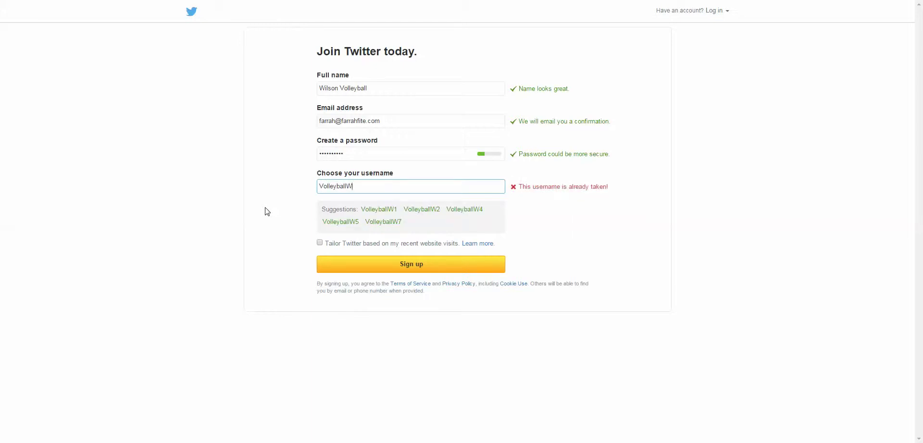
{"action": "key", "text": "BackSpace"}
{"action": "type", "text": "Wilso"}
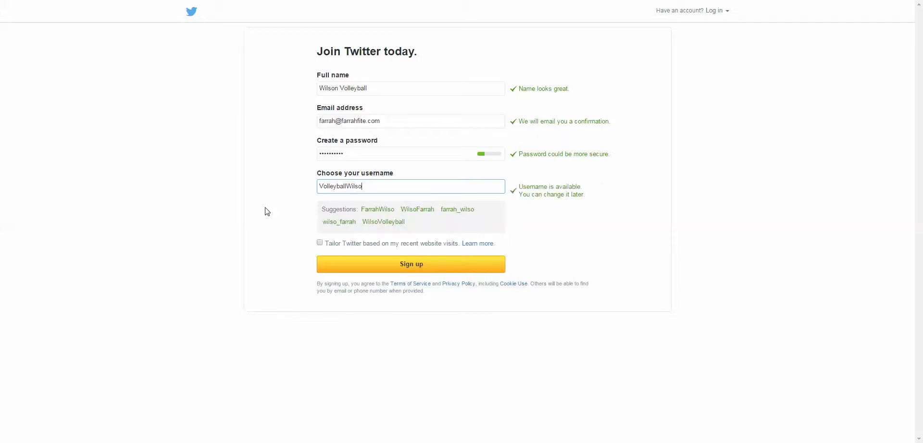
{"action": "key", "text": "BackSpace"}
{"action": "key", "text": "BackSpace"}
{"action": "key", "text": "BackSpace"}
{"action": "key", "text": "BackSpace"}
{"action": "key", "text": "BackSpace"}
{"action": "key", "text": "BackSpace"}
{"action": "key", "text": "BackSpace"}
{"action": "key", "text": "BackSpace"}
{"action": "key", "text": "BackSpace"}
{"action": "key", "text": "BackSpace"}
{"action": "key", "text": "BackSpace"}
{"action": "key", "text": "BackSpace"}
{"action": "key", "text": "BackSpace"}
{"action": "key", "text": "BackSpace"}
{"action": "key", "text": "BackSpace"}
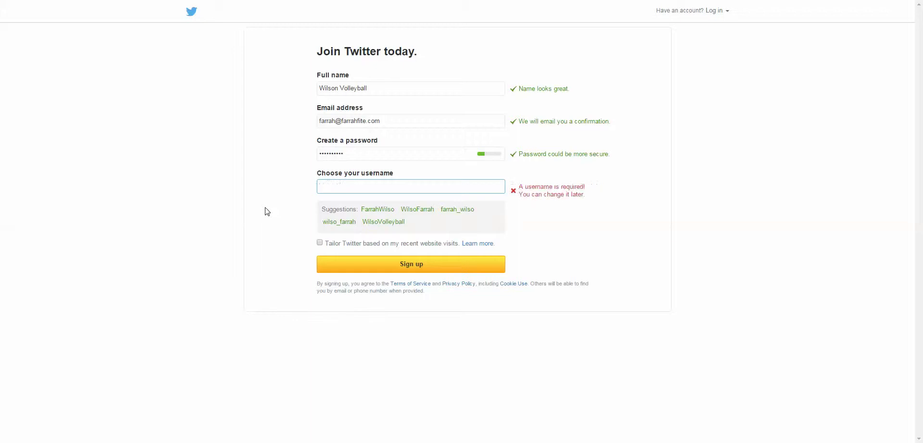
- Settle on an available username and create the account
{"action": "type", "text": "Tom"}
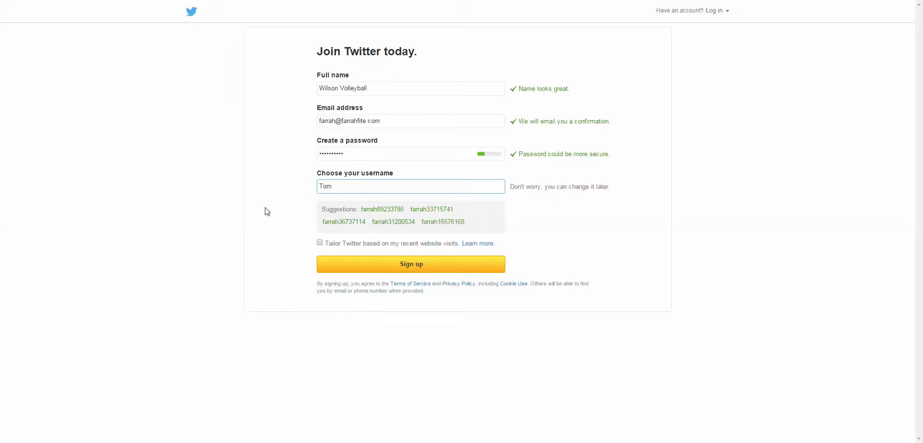
{"action": "type", "text": "HanksV"}
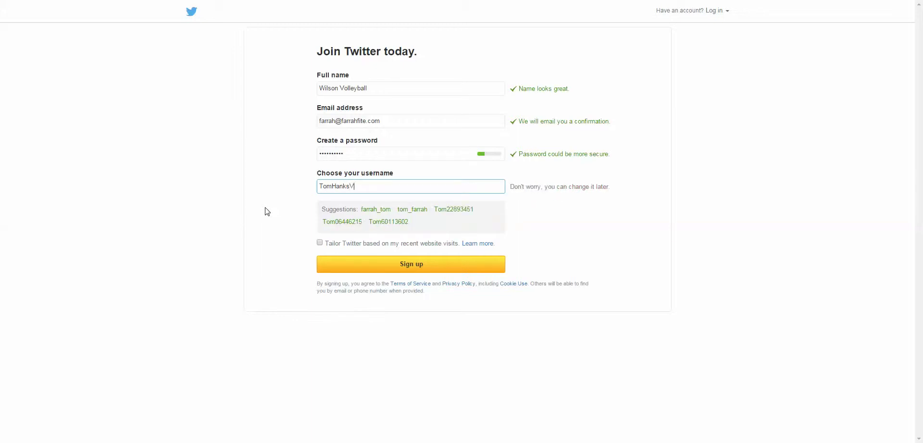
{"action": "type", "text": "olleyb"}
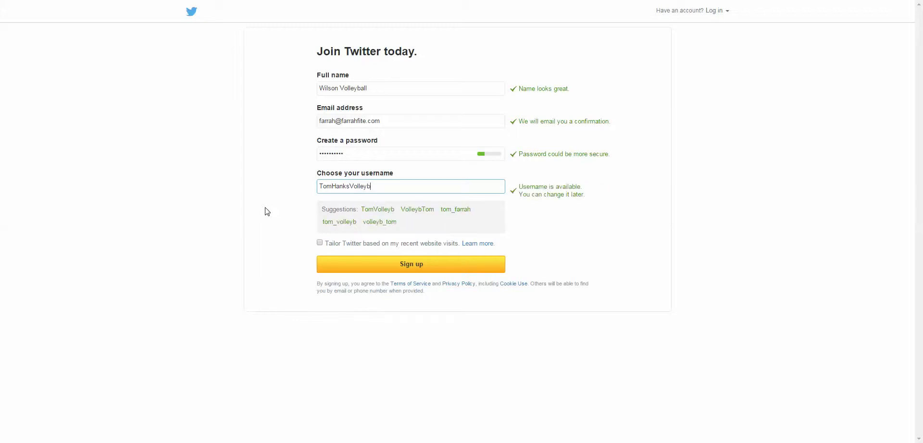
{"action": "key", "text": "BackSpace"}
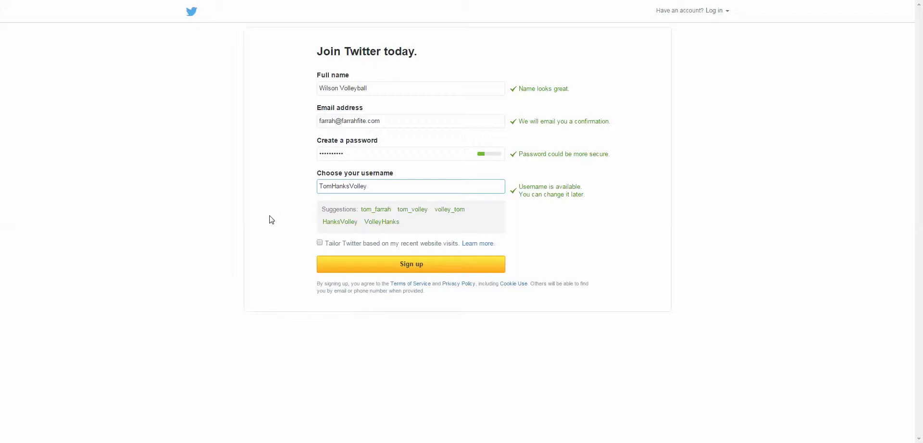
{"action": "left_click_drag", "start_coordinate": [372, 187], "coordinate": [301, 187]}
{"action": "left_click", "coordinate": [391, 266]}
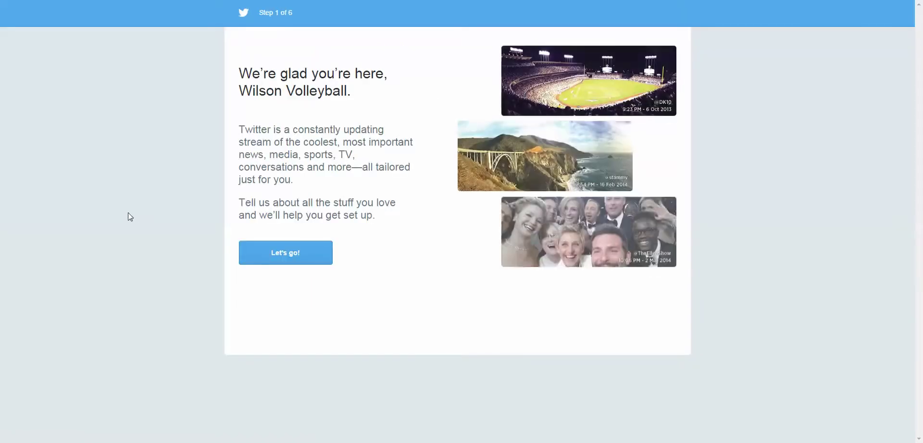
- Start the guided setup from the welcome page and advance to the interests step
{"action": "left_click", "coordinate": [276, 254]}
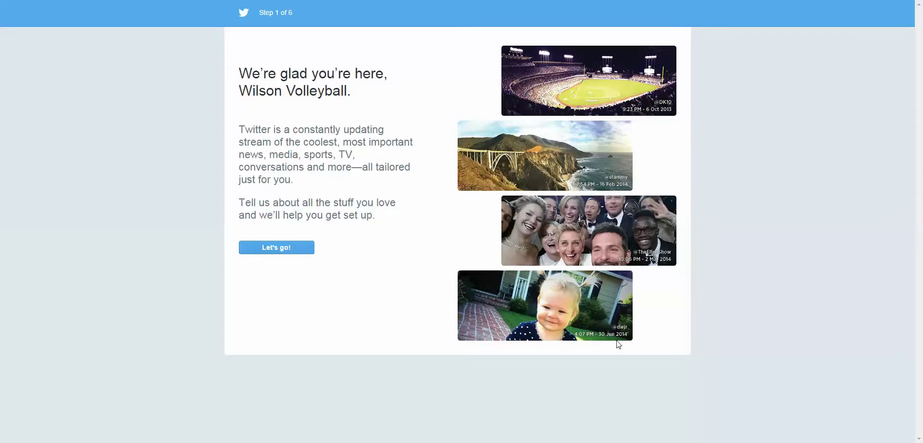
{"action": "left_click", "coordinate": [284, 250]}
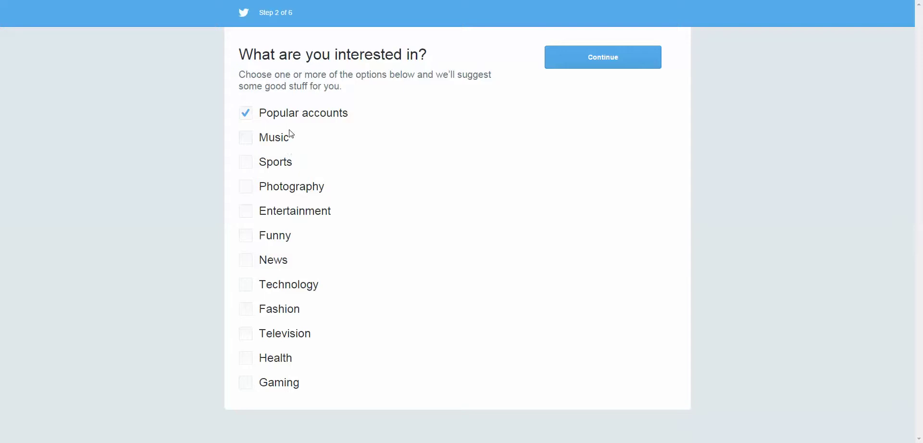
- Continue to the suggested accounts, browse the list, then return to the interests question
{"action": "left_click", "coordinate": [614, 60]}
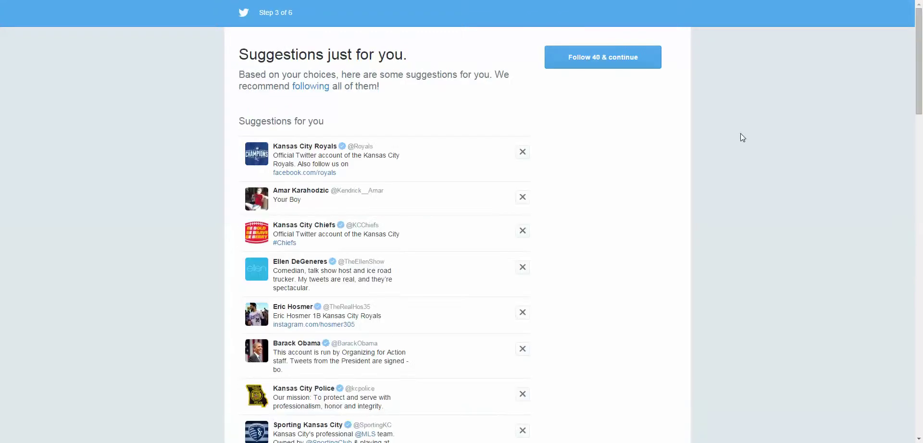
{"action": "scroll", "coordinate": [735, 153], "scroll_direction": "down", "scroll_amount": 2}
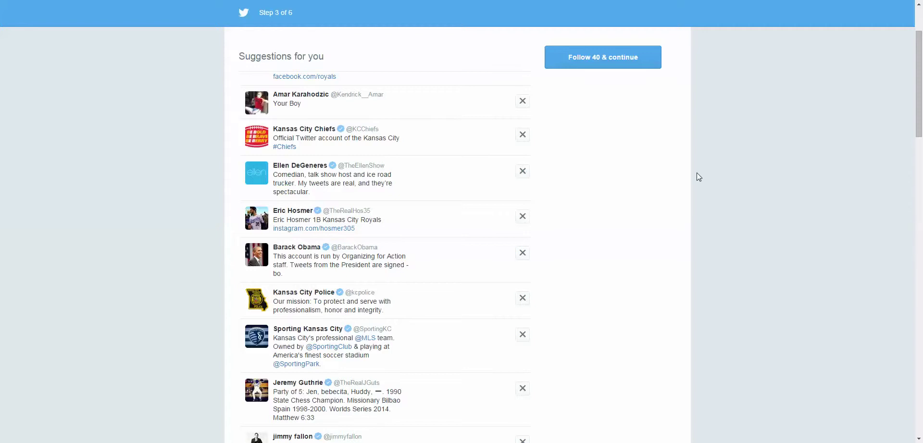
{"action": "scroll", "coordinate": [696, 174], "scroll_direction": "up", "scroll_amount": 2}
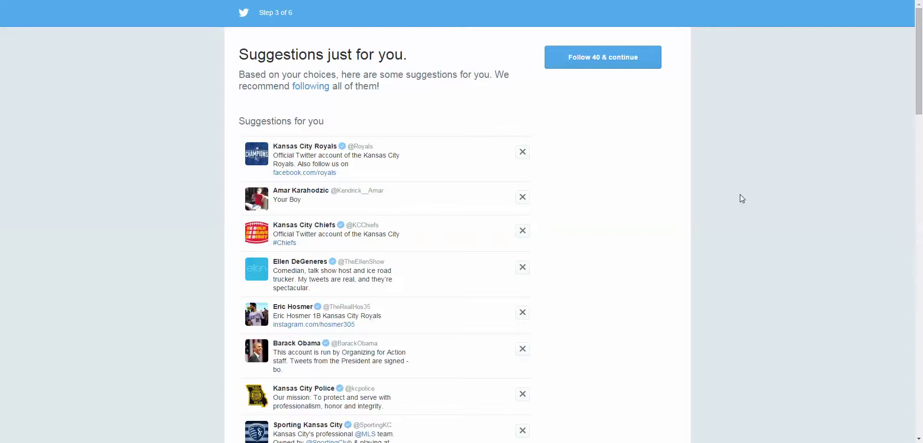
{"action": "scroll", "coordinate": [739, 194], "scroll_direction": "down", "scroll_amount": 2}
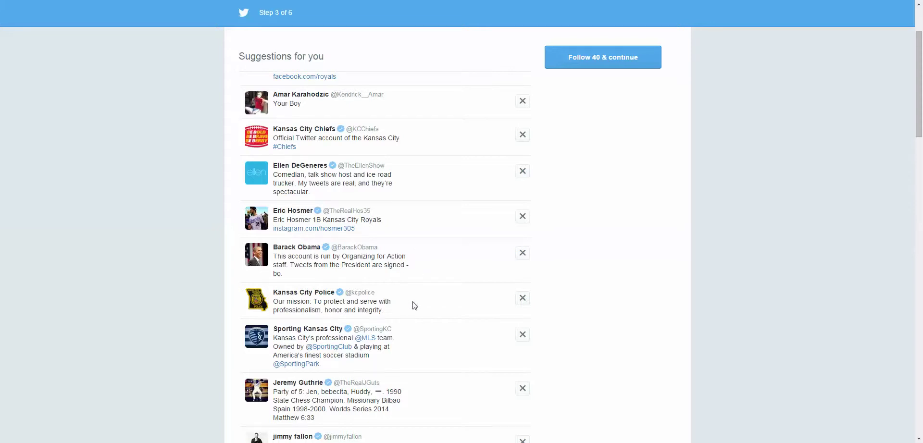
{"action": "scroll", "coordinate": [414, 304], "scroll_direction": "down", "scroll_amount": 5}
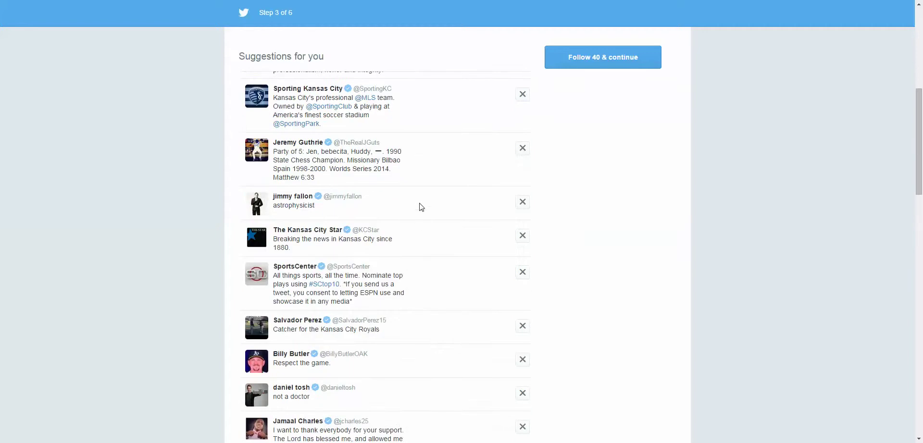
{"action": "scroll", "coordinate": [416, 349], "scroll_direction": "down", "scroll_amount": 3}
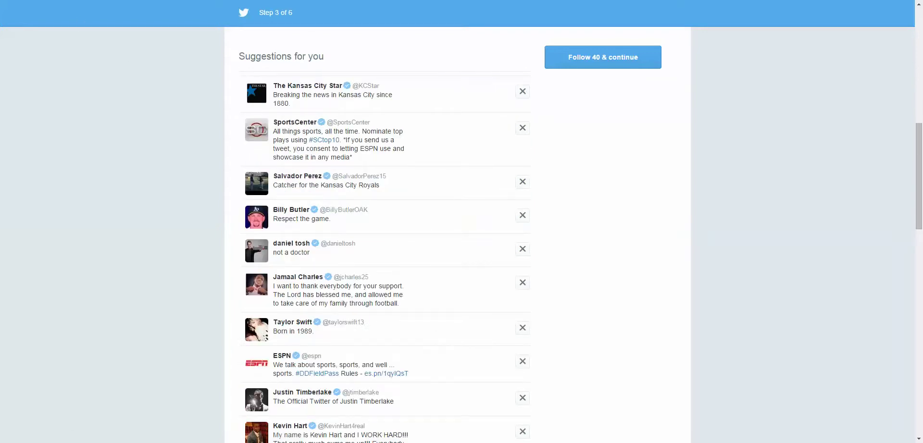
{"action": "key", "text": "alt+Left"}
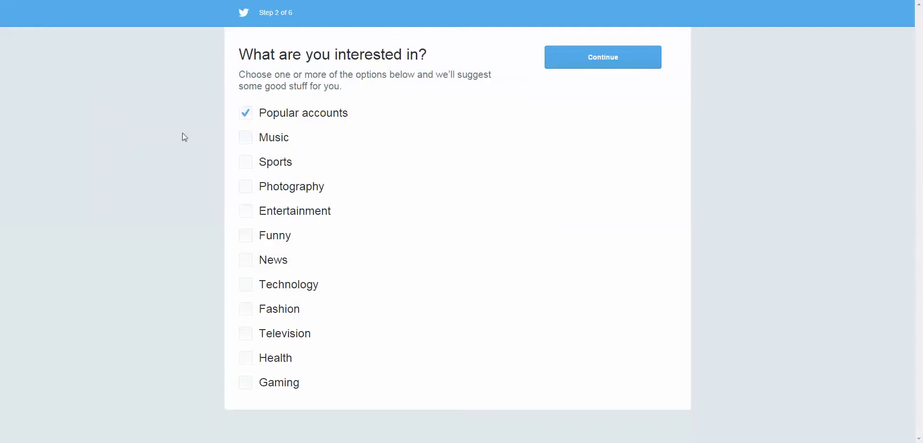
- Untick Popular accounts and continue to a fresh list of suggested accounts
{"action": "left_click", "coordinate": [245, 113]}
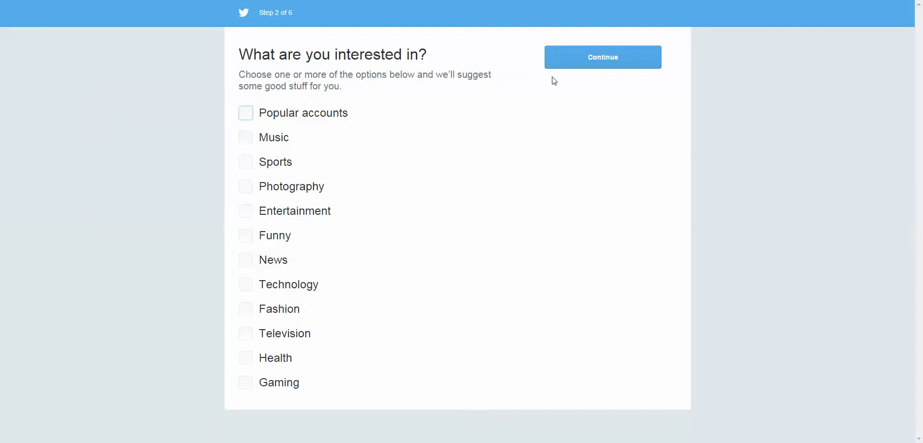
{"action": "left_click", "coordinate": [612, 65]}
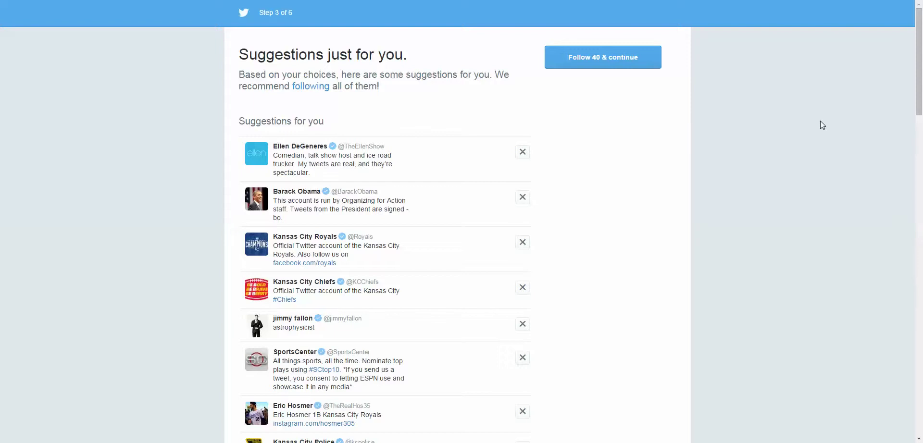
{"action": "scroll", "coordinate": [797, 118], "scroll_direction": "down", "scroll_amount": 15}
{"action": "scroll", "coordinate": [797, 117], "scroll_direction": "down", "scroll_amount": 15}
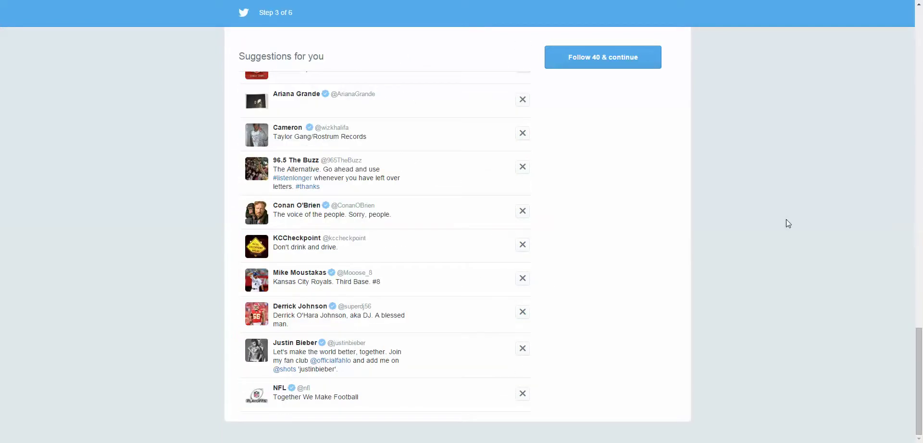
{"action": "scroll", "coordinate": [785, 219], "scroll_direction": "up", "scroll_amount": 20}
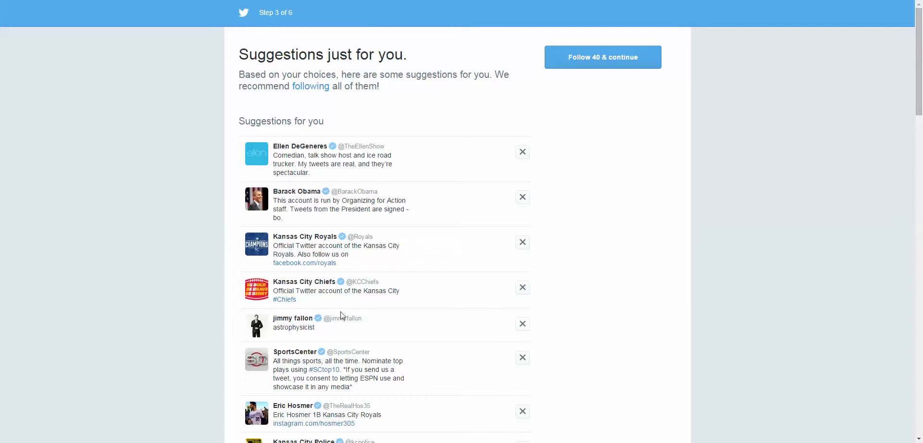
- Dismiss the first twenty suggested accounts, including Kansas City Royals, Chiefs and ESPN
{"action": "left_click", "coordinate": [524, 157]}
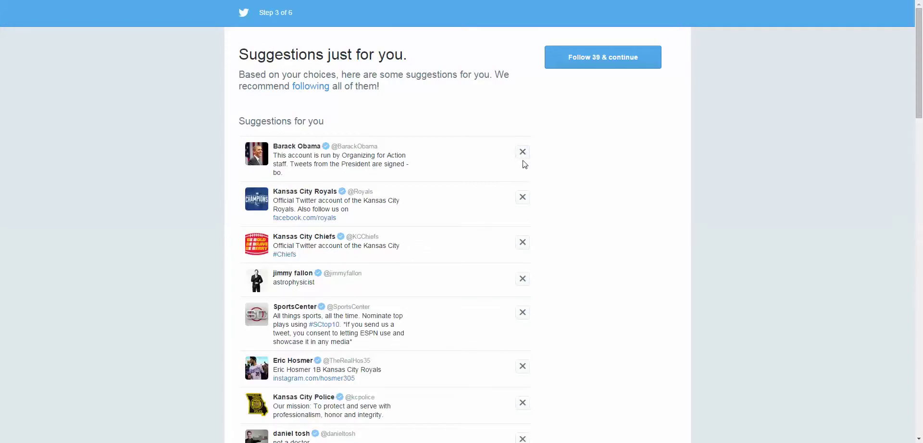
{"action": "left_click", "coordinate": [523, 160]}
{"action": "left_click", "coordinate": [522, 152]}
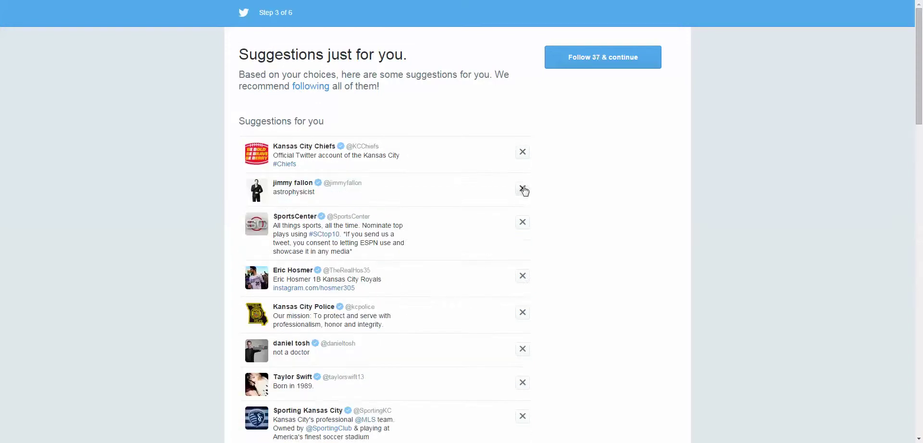
{"action": "left_click", "coordinate": [522, 188]}
{"action": "left_click", "coordinate": [525, 166]}
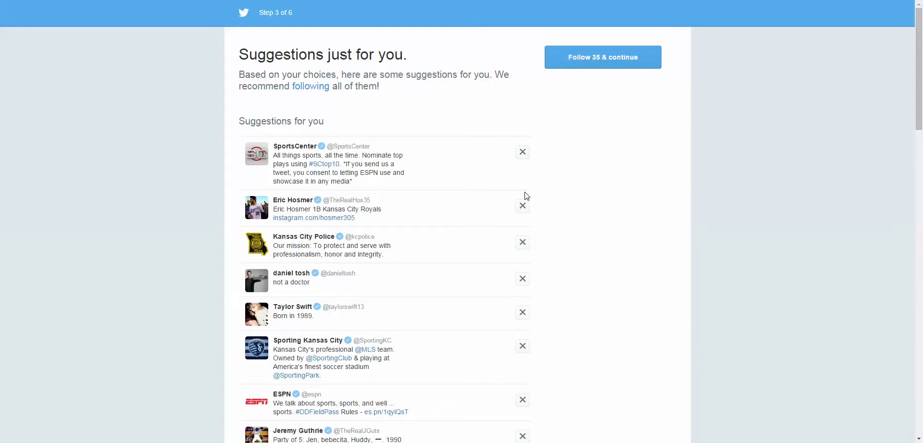
{"action": "left_click", "coordinate": [523, 206]}
{"action": "left_click", "coordinate": [522, 152]}
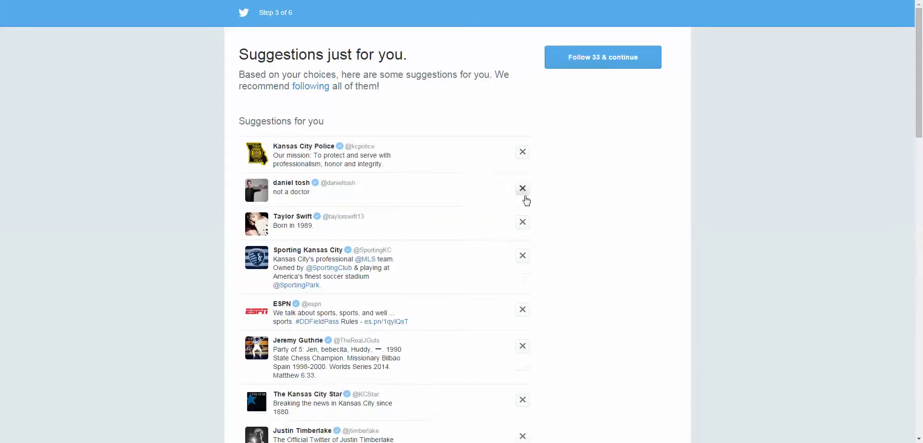
{"action": "left_click", "coordinate": [523, 188]}
{"action": "left_click", "coordinate": [522, 222]}
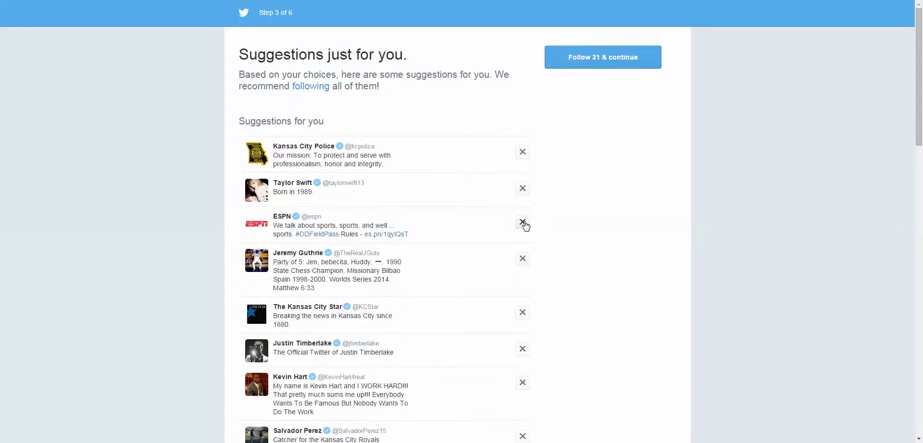
{"action": "left_click", "coordinate": [522, 222]}
{"action": "left_click", "coordinate": [523, 226]}
{"action": "left_click", "coordinate": [522, 223]}
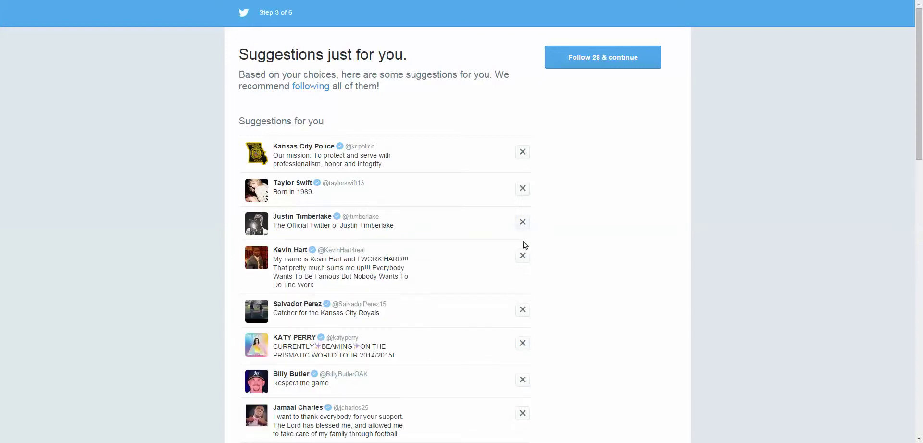
{"action": "left_click", "coordinate": [522, 223]}
{"action": "left_click", "coordinate": [522, 190]}
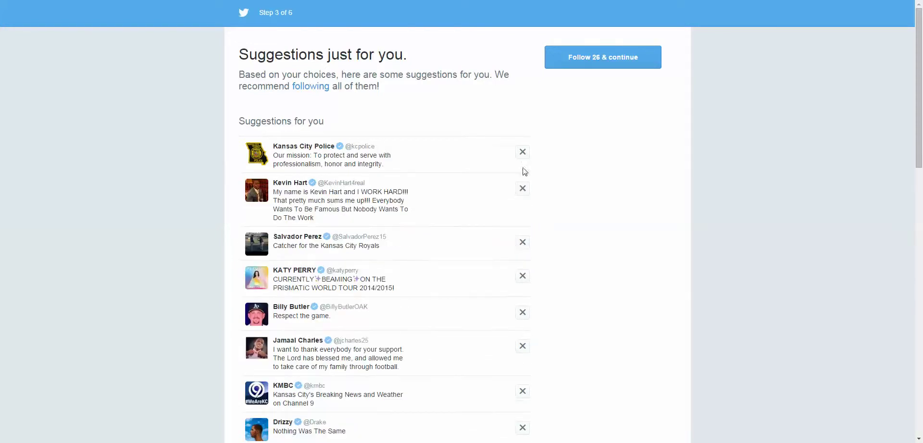
{"action": "left_click", "coordinate": [523, 153]}
{"action": "left_click", "coordinate": [522, 153]}
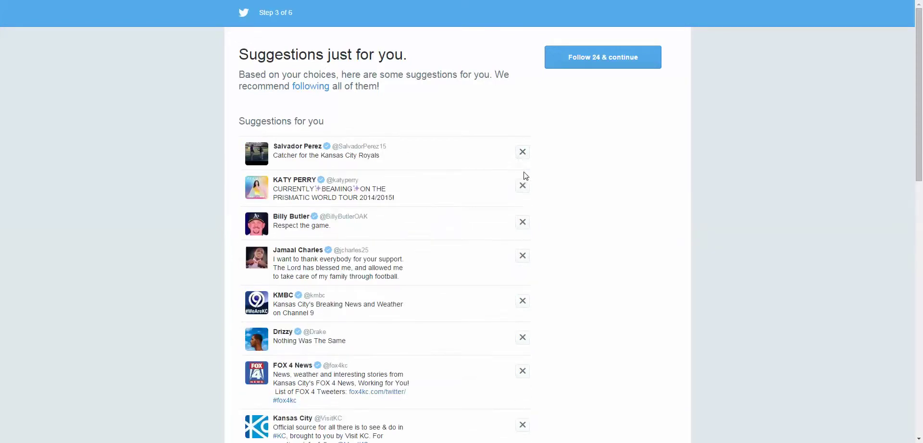
{"action": "left_click", "coordinate": [522, 153]}
{"action": "left_click", "coordinate": [523, 153]}
{"action": "left_click", "coordinate": [522, 152]}
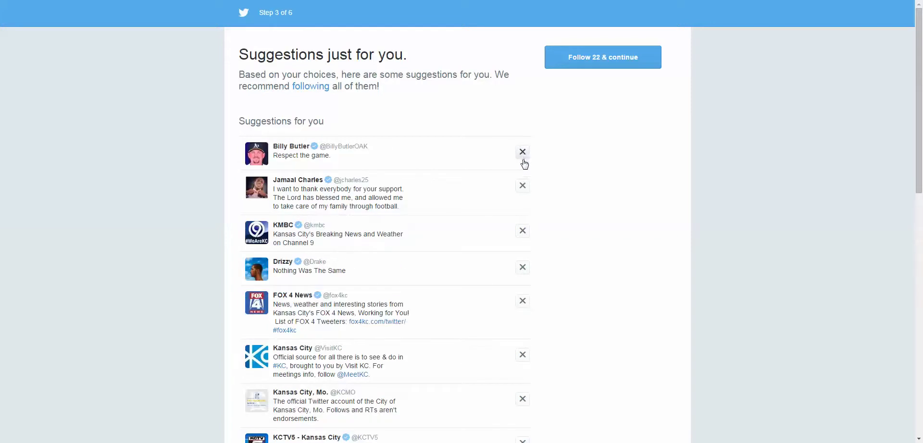
{"action": "left_click", "coordinate": [522, 153]}
- Dismiss the remaining suggestions until the list is empty, then continue to profile customization
{"action": "left_click", "coordinate": [522, 153]}
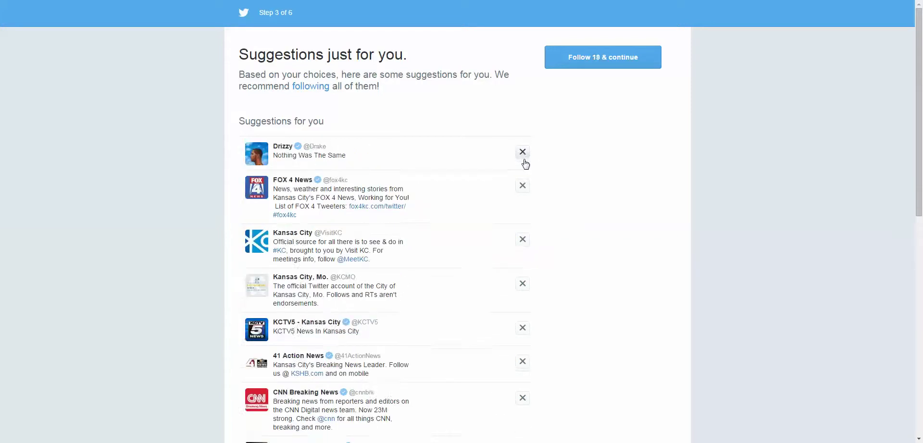
{"action": "left_click", "coordinate": [522, 153]}
{"action": "left_click", "coordinate": [522, 153]}
{"action": "left_click", "coordinate": [522, 153]}
{"action": "left_click", "coordinate": [523, 153]}
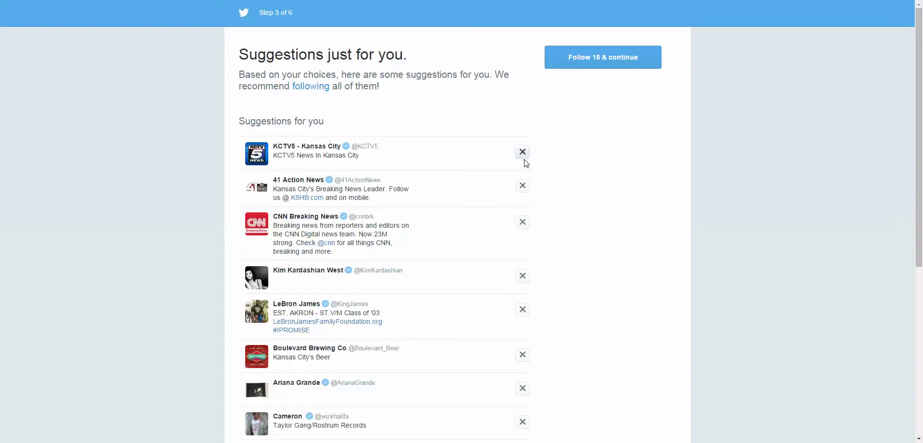
{"action": "left_click", "coordinate": [522, 153]}
{"action": "left_click", "coordinate": [522, 153]}
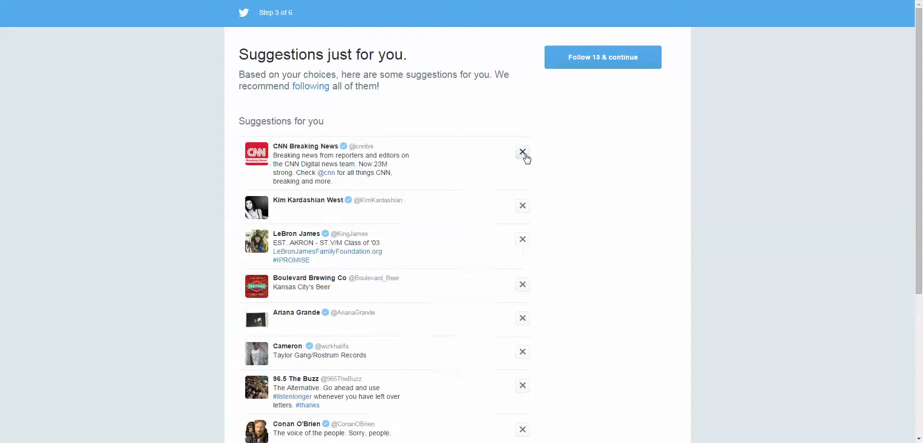
{"action": "left_click", "coordinate": [522, 153]}
{"action": "left_click", "coordinate": [523, 153]}
{"action": "left_click", "coordinate": [524, 154]}
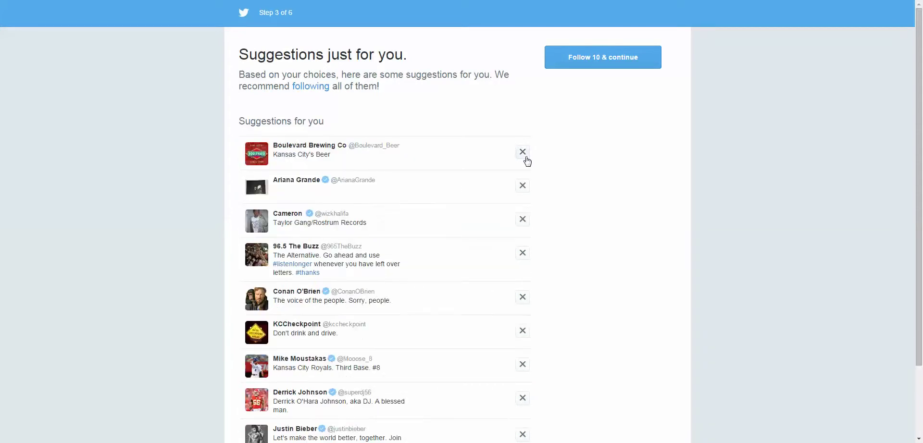
{"action": "left_click", "coordinate": [524, 159]}
{"action": "left_click", "coordinate": [525, 157]}
{"action": "left_click", "coordinate": [525, 157]}
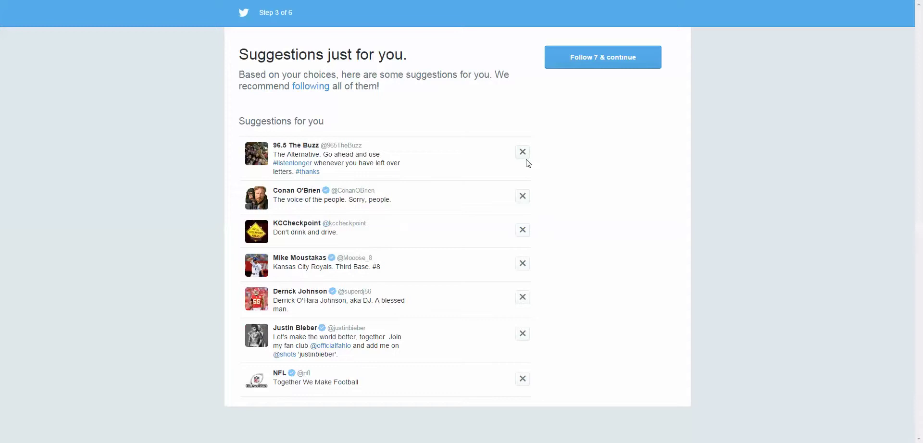
{"action": "left_click", "coordinate": [525, 155]}
{"action": "left_click", "coordinate": [525, 156]}
{"action": "left_click", "coordinate": [525, 157]}
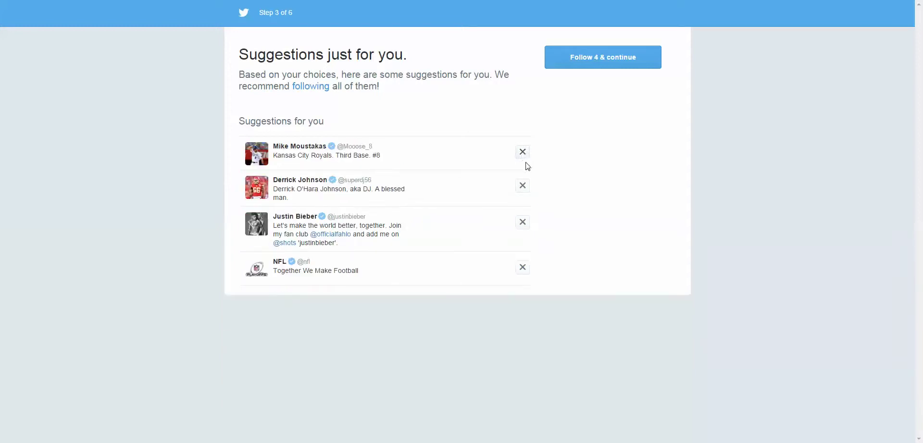
{"action": "left_click", "coordinate": [524, 160]}
{"action": "left_click", "coordinate": [525, 159]}
{"action": "left_click", "coordinate": [525, 157]}
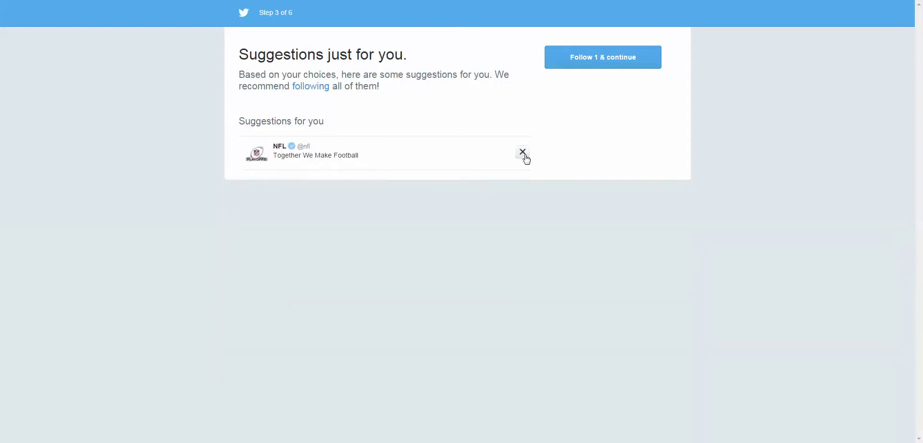
{"action": "left_click", "coordinate": [526, 156]}
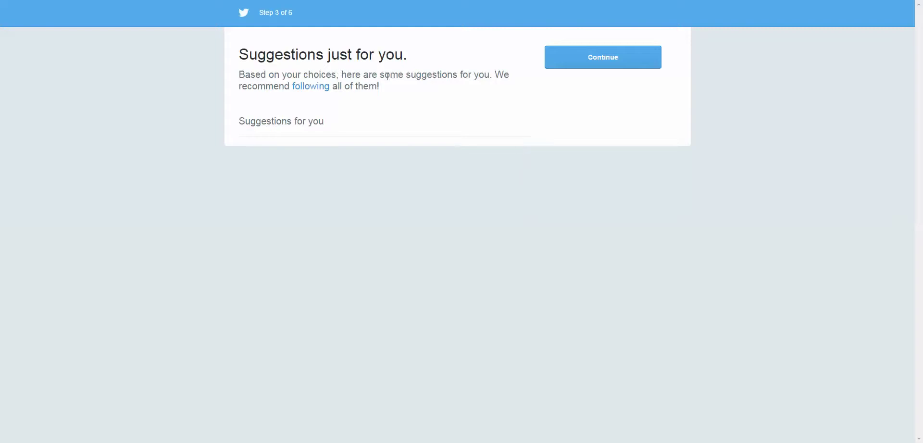
{"action": "left_click", "coordinate": [601, 63]}
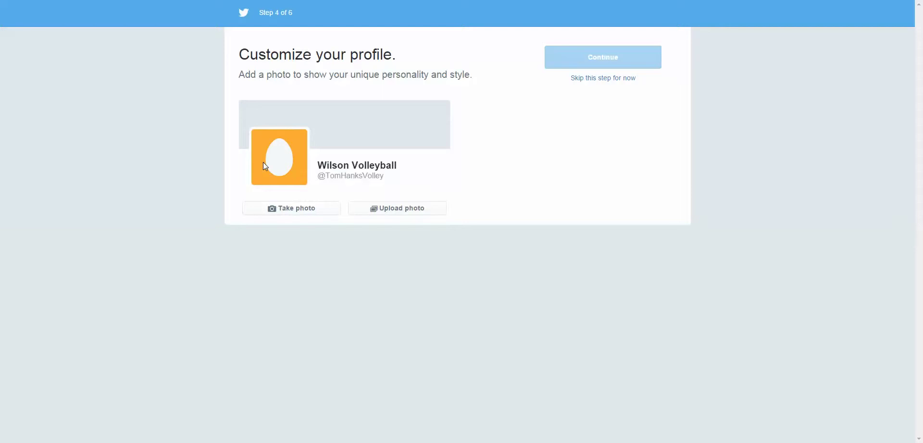
- Upload castaway533 from Rocket Group > Twitter Pics > Wilson Volleyball as the profile photo
{"action": "left_click", "coordinate": [411, 211]}
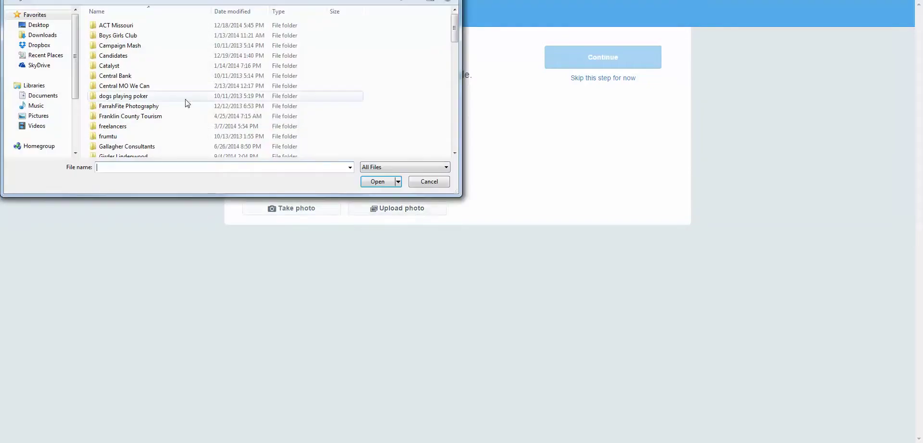
{"action": "scroll", "coordinate": [190, 103], "scroll_direction": "down", "scroll_amount": 5}
{"action": "scroll", "coordinate": [189, 103], "scroll_direction": "down", "scroll_amount": 6}
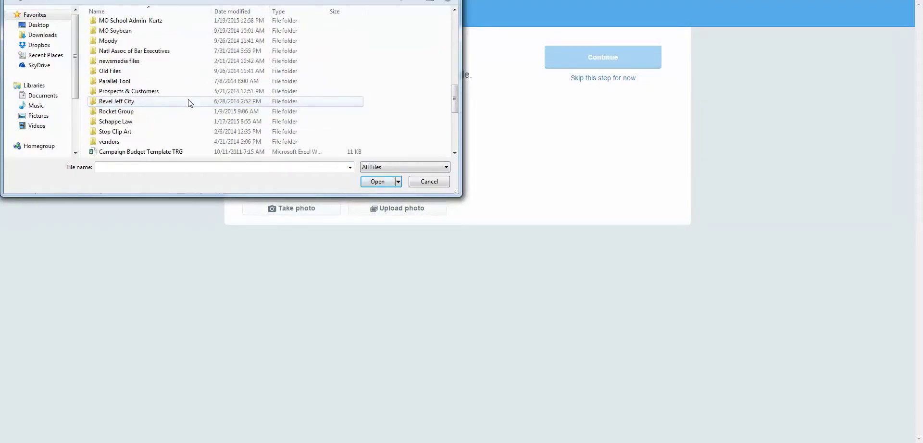
{"action": "double_click", "coordinate": [181, 116]}
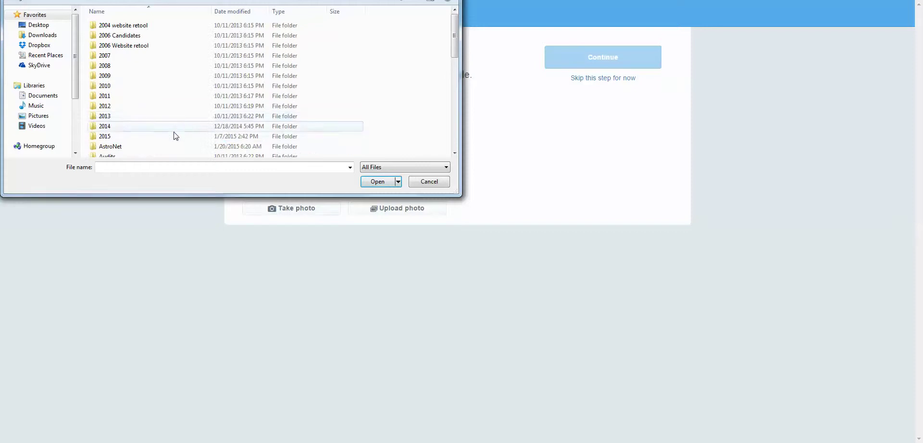
{"action": "double_click", "coordinate": [174, 136]}
{"action": "double_click", "coordinate": [150, 45]}
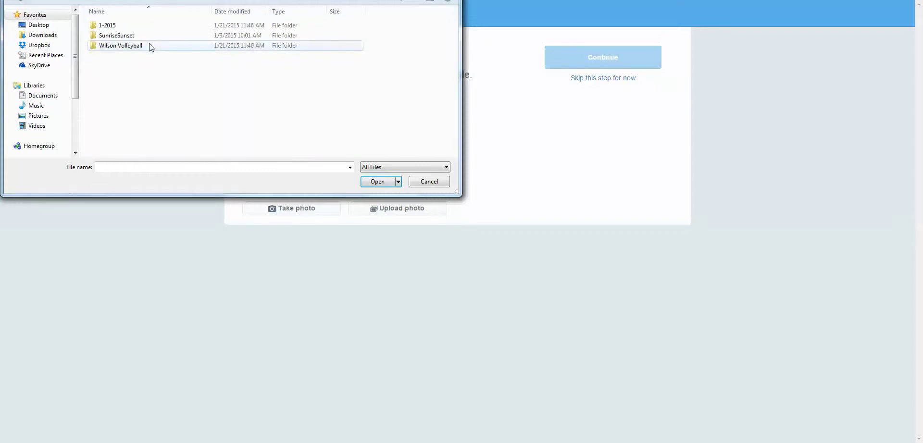
{"action": "double_click", "coordinate": [151, 45]}
{"action": "double_click", "coordinate": [115, 30]}
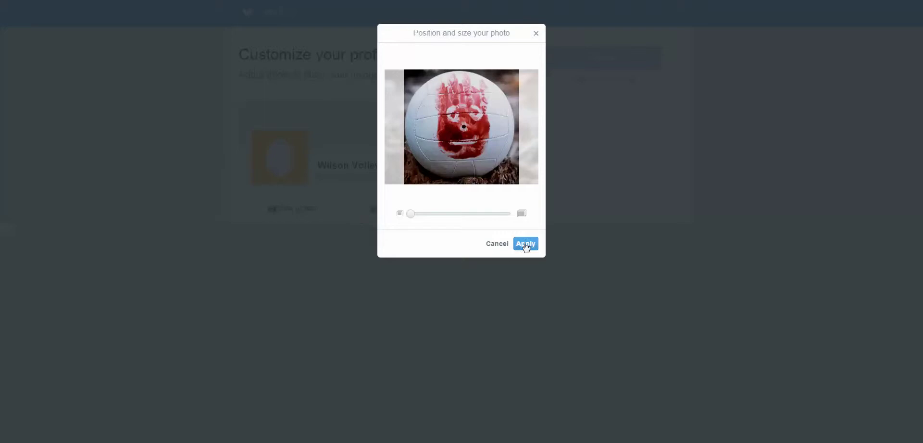
{"action": "left_click", "coordinate": [525, 244]}
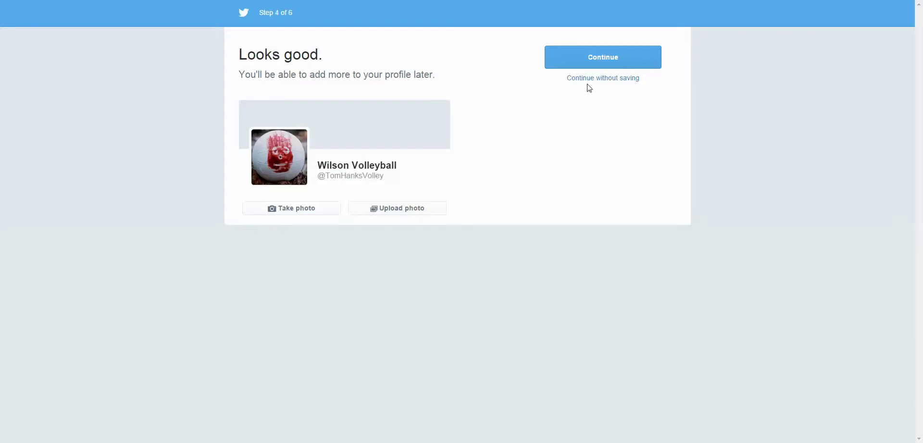
- Accept the 'Looks good' profile photo and continue to step 5 of 6
{"action": "left_click", "coordinate": [604, 62]}
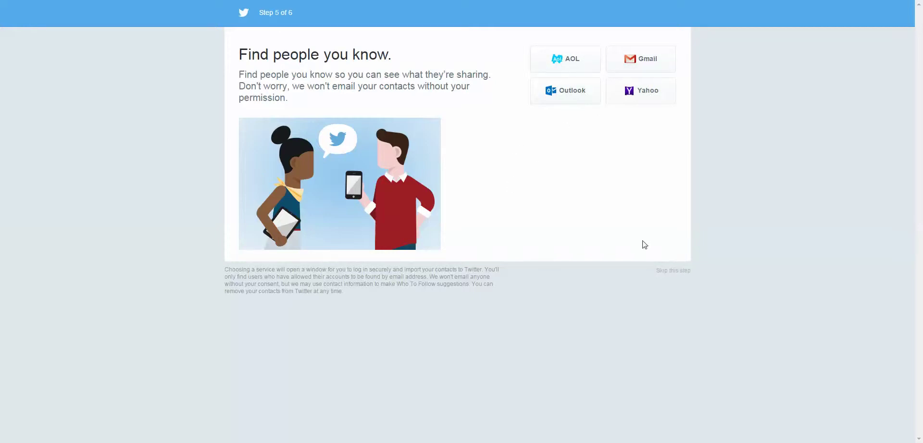
- Skip contact import, open the Wilson Volleyball profile, and switch it to edit mode
{"action": "left_click", "coordinate": [671, 271]}
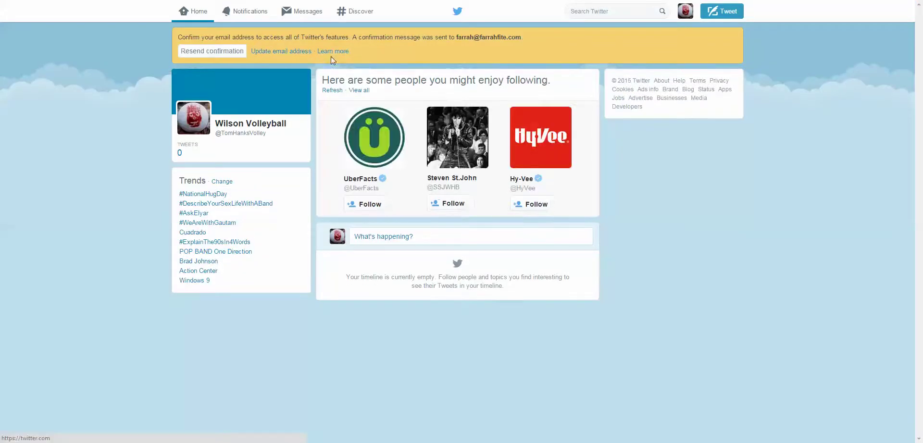
{"action": "left_click", "coordinate": [281, 81]}
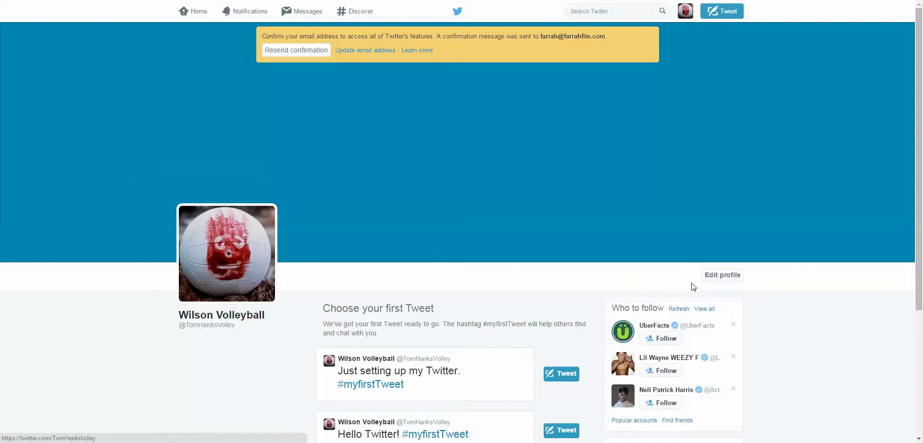
{"action": "left_click", "coordinate": [719, 276]}
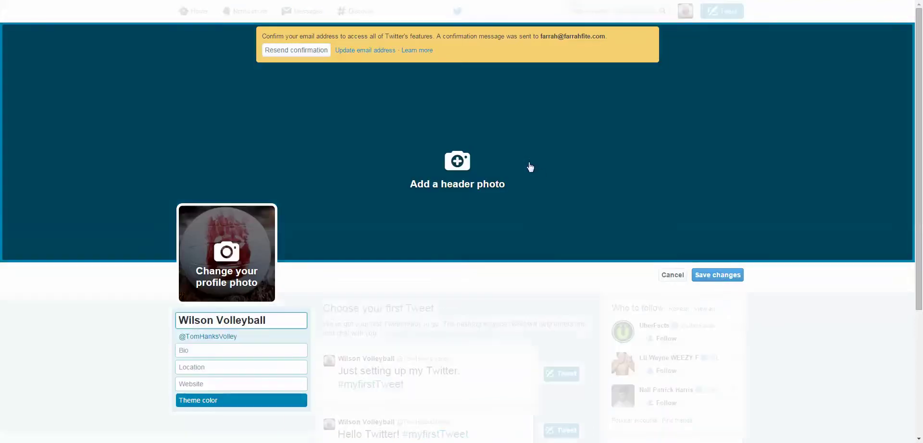
- Upload the dark volleyball close-up as the header photo and apply it
{"action": "left_click", "coordinate": [449, 164]}
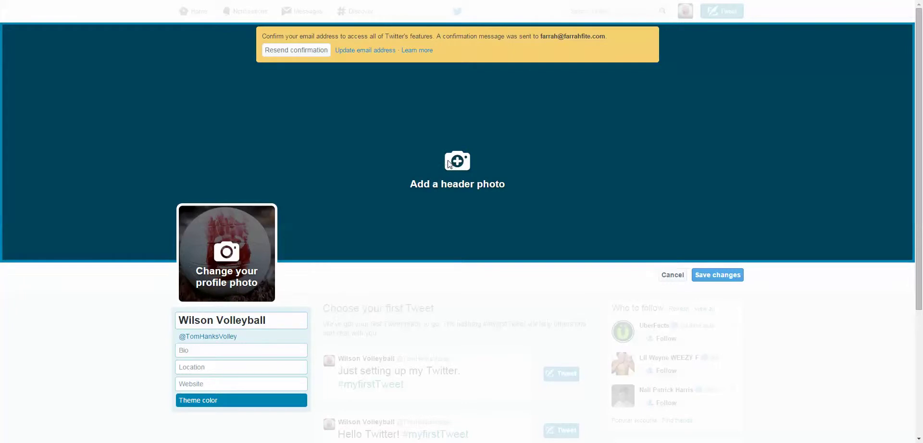
{"action": "double_click", "coordinate": [174, 27]}
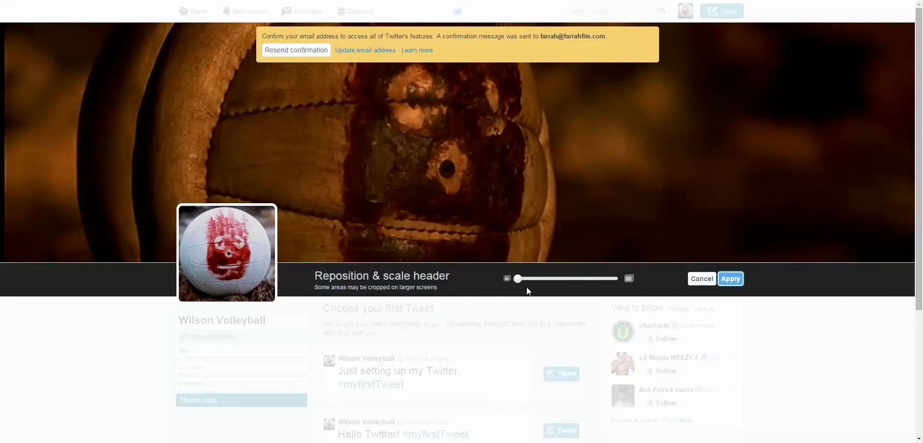
{"action": "left_click", "coordinate": [729, 281]}
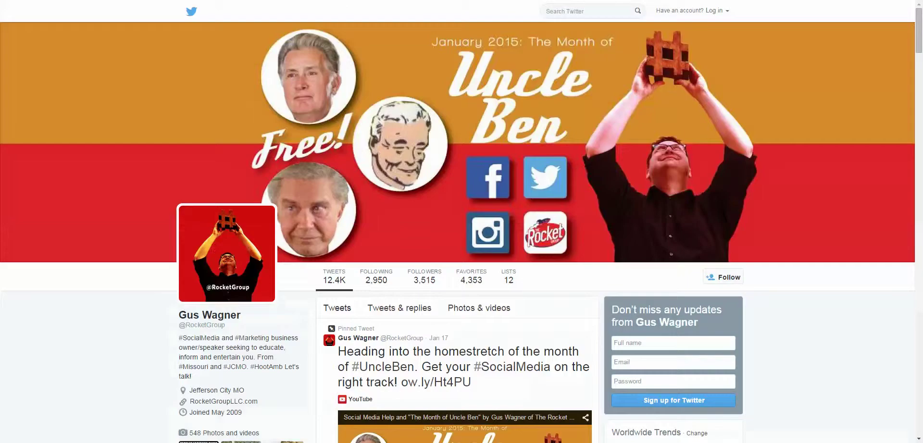
- Open the RocketGroup followers list in a new tab after dismissing the sign-up prompts
{"action": "left_click", "coordinate": [425, 282]}
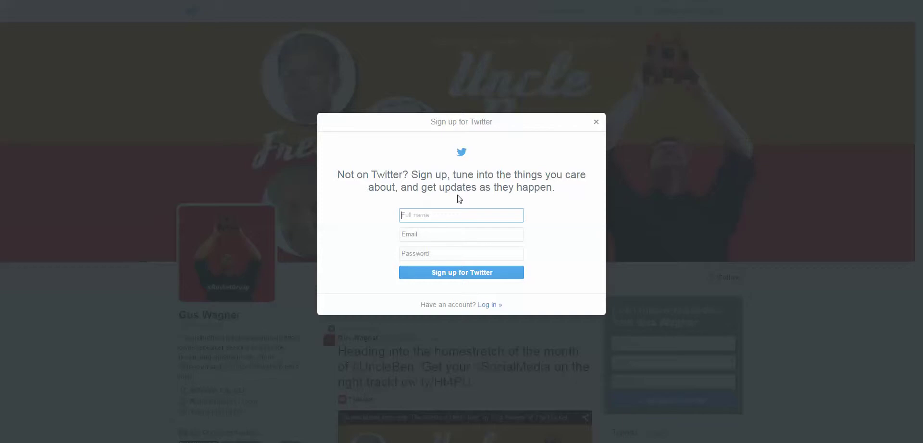
{"action": "left_click", "coordinate": [596, 121]}
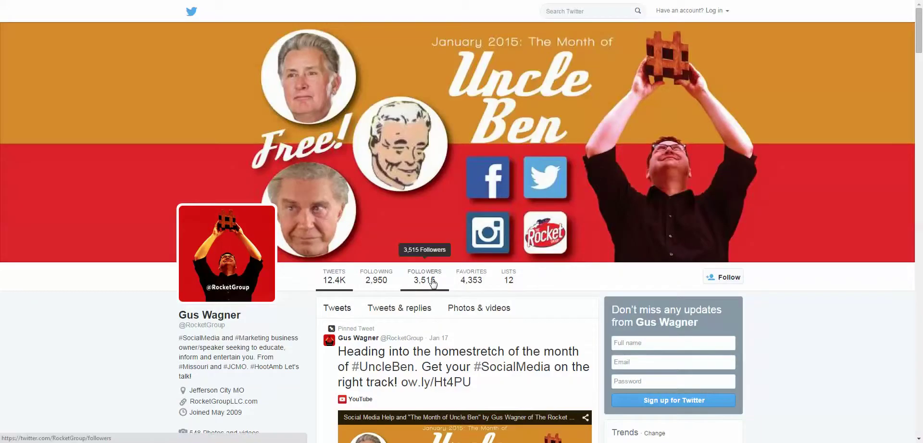
{"action": "left_click", "coordinate": [429, 284]}
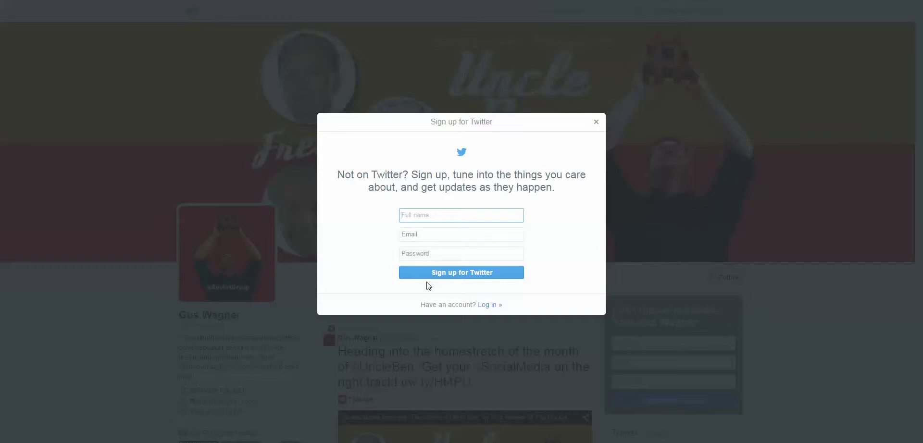
{"action": "left_click", "coordinate": [596, 122]}
{"action": "scroll", "coordinate": [403, 281], "scroll_direction": "down", "scroll_amount": 3}
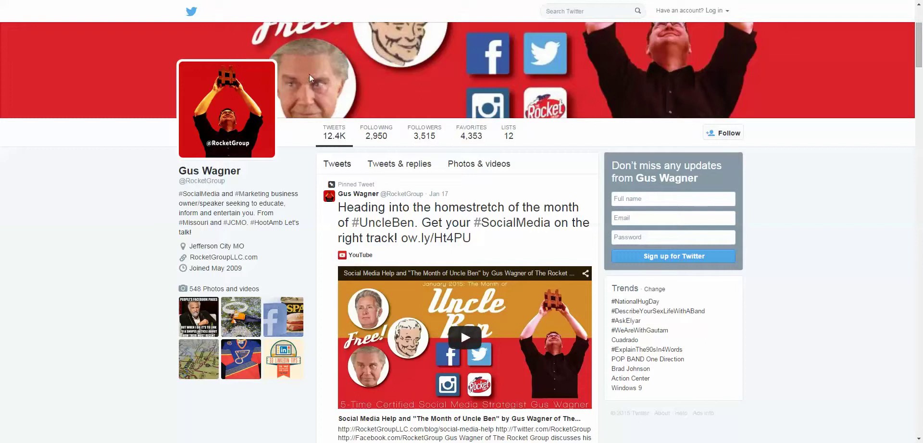
{"action": "right_click", "coordinate": [420, 135]}
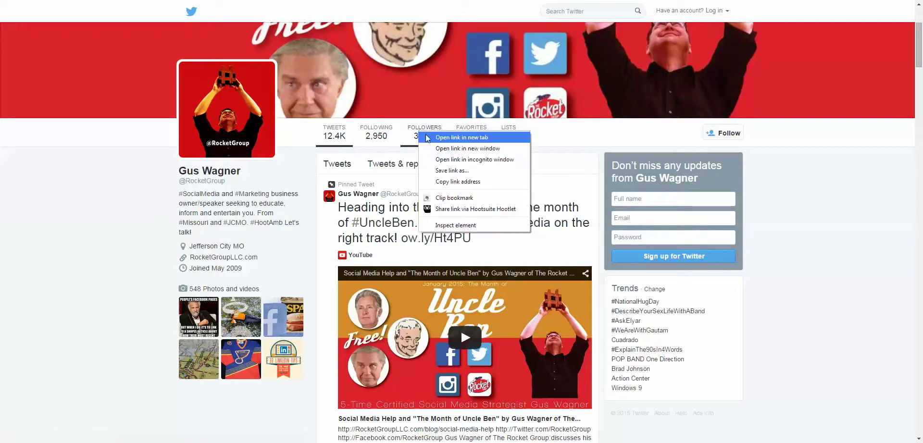
{"action": "left_click", "coordinate": [447, 138]}
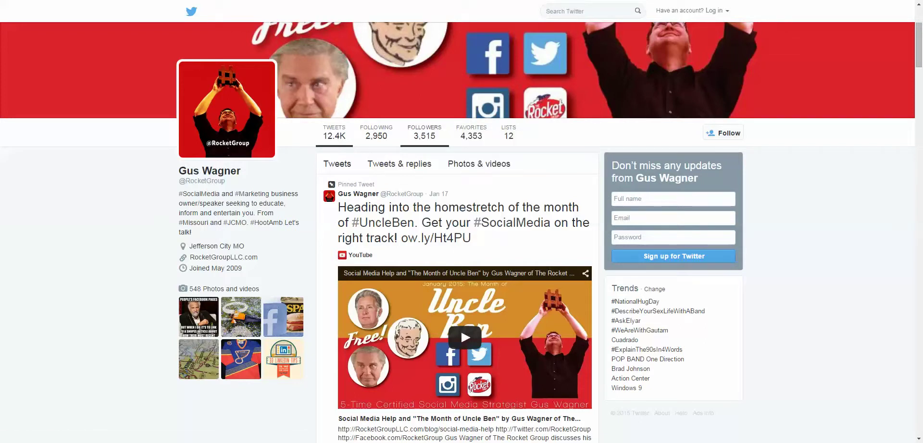
{"action": "key", "text": "ctrl+Tab"}
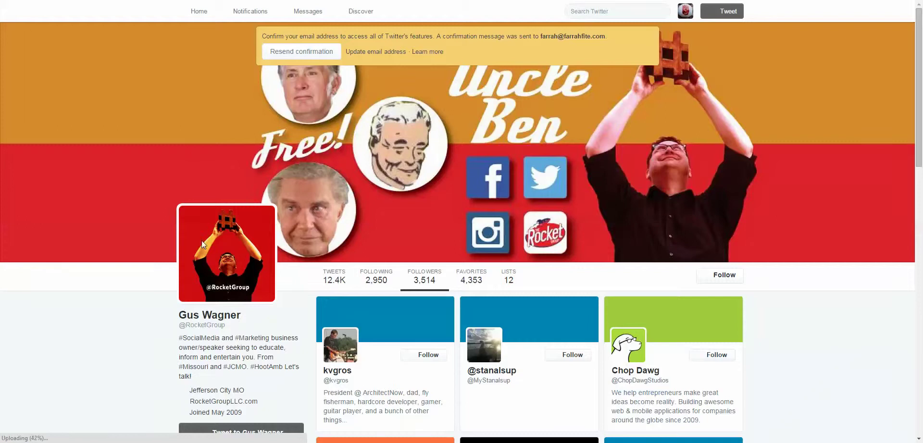
- Scroll down through the RocketGroup followers grid, then back up slightly
{"action": "scroll", "coordinate": [336, 307], "scroll_direction": "down", "scroll_amount": 3}
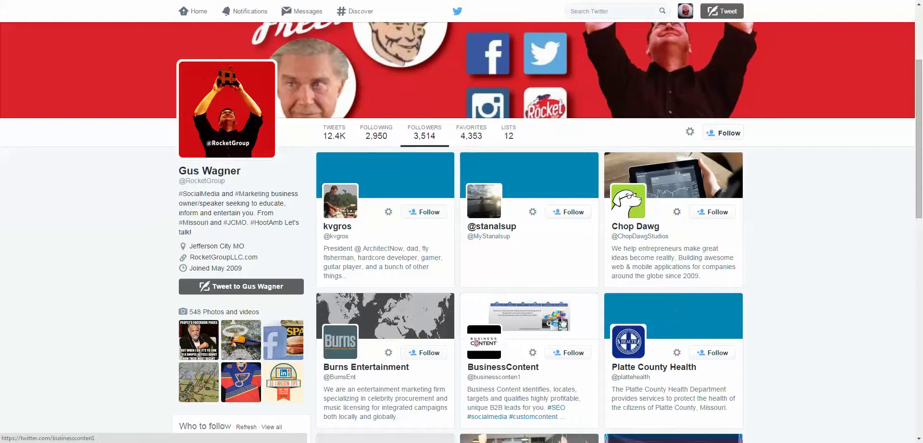
{"action": "scroll", "coordinate": [392, 319], "scroll_direction": "down", "scroll_amount": 5}
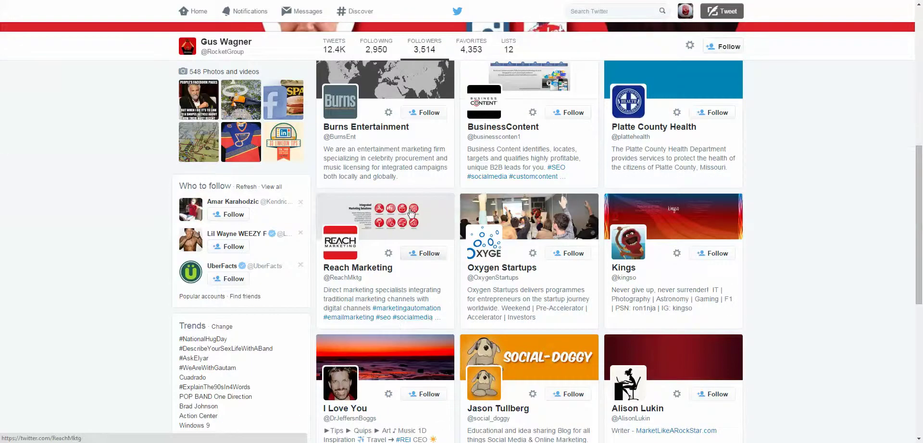
{"action": "scroll", "coordinate": [408, 213], "scroll_direction": "down", "scroll_amount": 5}
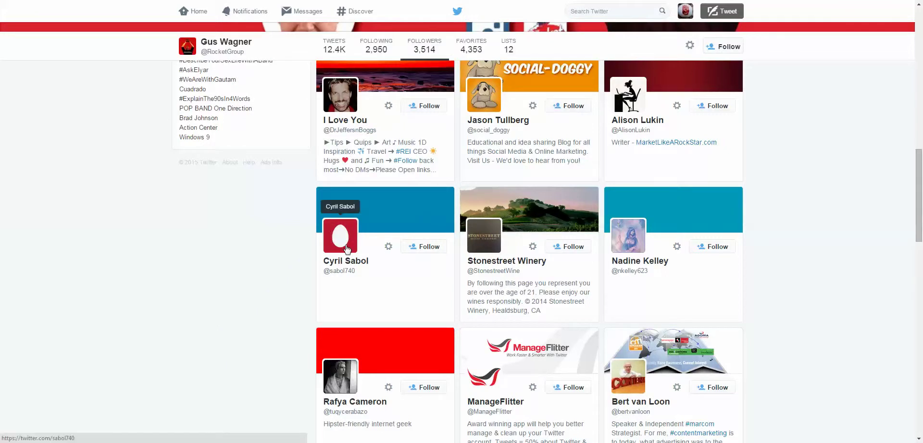
{"action": "scroll", "coordinate": [346, 248], "scroll_direction": "down", "scroll_amount": 3}
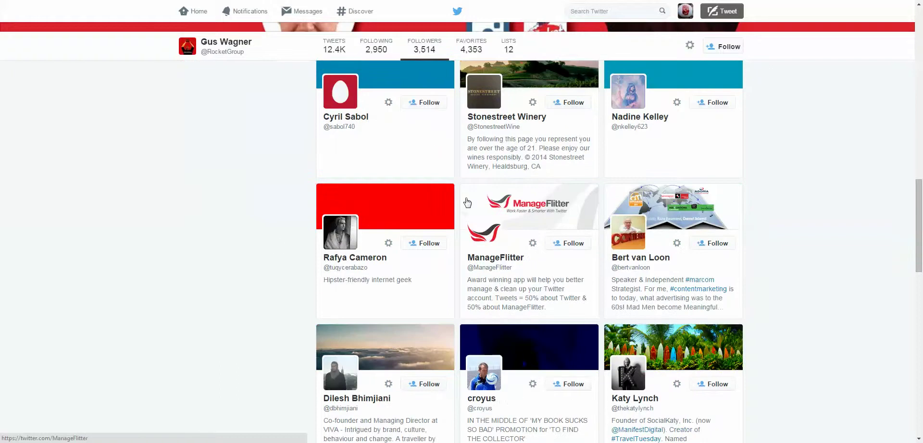
{"action": "scroll", "coordinate": [511, 229], "scroll_direction": "down", "scroll_amount": 4}
{"action": "scroll", "coordinate": [511, 229], "scroll_direction": "down", "scroll_amount": 3}
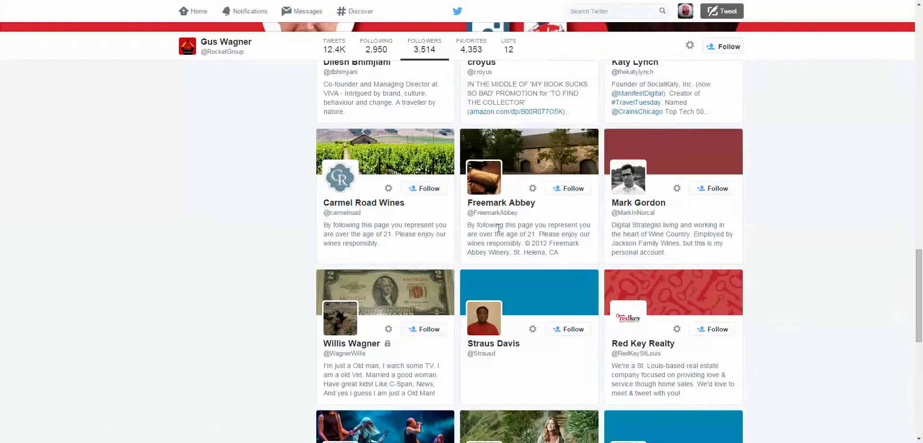
{"action": "scroll", "coordinate": [315, 206], "scroll_direction": "down", "scroll_amount": 3}
{"action": "scroll", "coordinate": [261, 222], "scroll_direction": "down", "scroll_amount": 2}
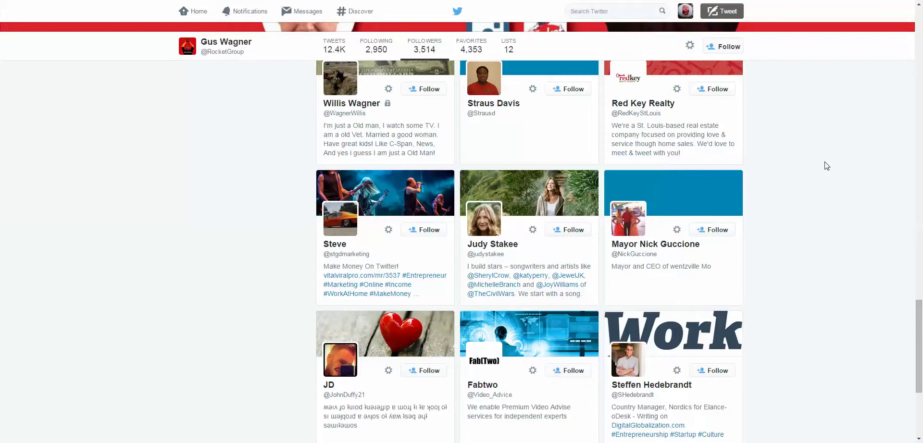
{"action": "scroll", "coordinate": [826, 165], "scroll_direction": "up", "scroll_amount": 3}
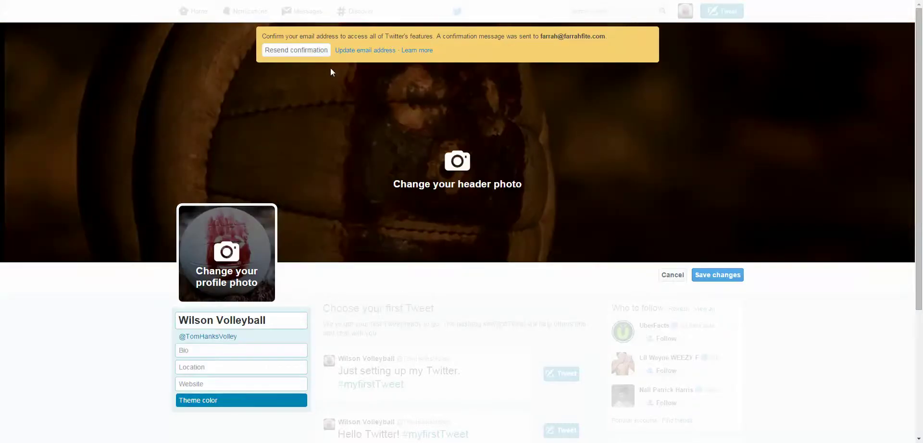
- Save the Wilson Volleyball profile edits, go to Account settings, and highlight the profile URL
{"action": "left_click", "coordinate": [716, 275]}
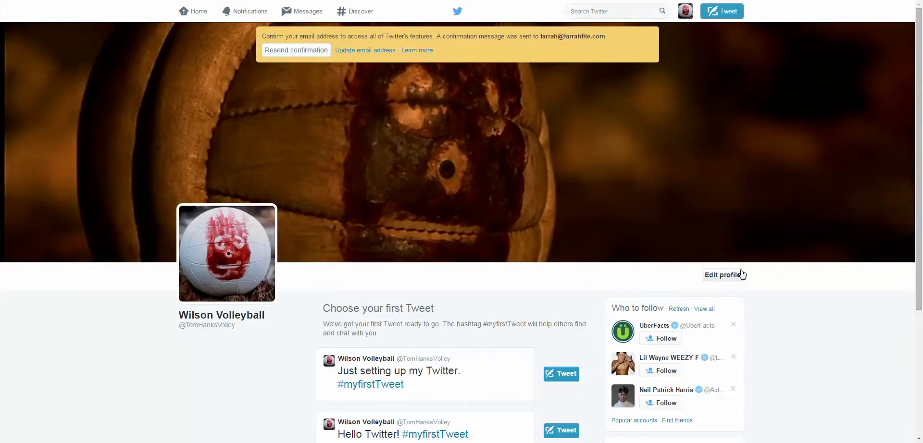
{"action": "left_click", "coordinate": [682, 15]}
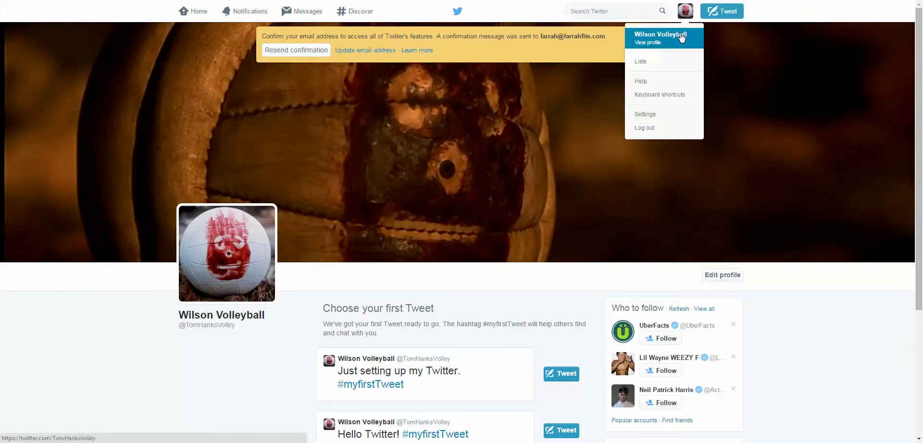
{"action": "left_click", "coordinate": [653, 114]}
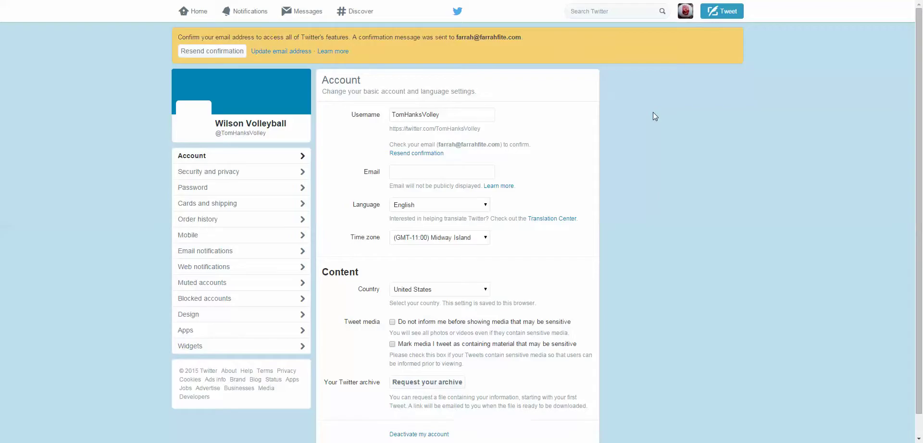
{"action": "scroll", "coordinate": [132, 170], "scroll_direction": "down", "scroll_amount": 1}
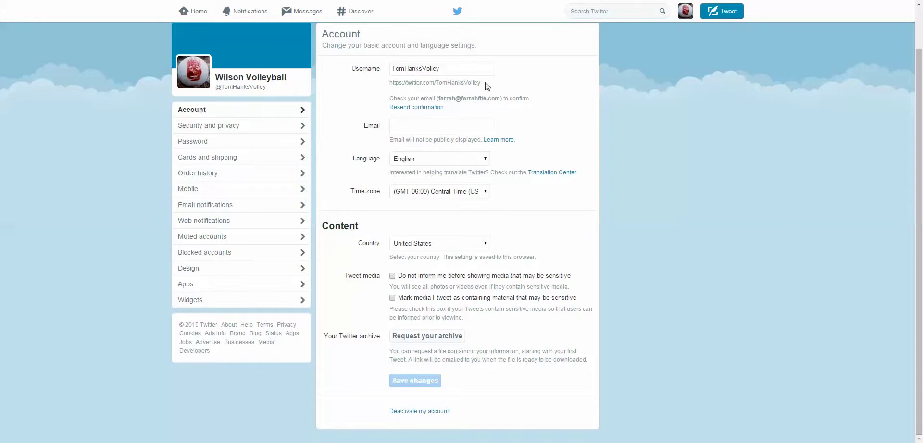
{"action": "left_click_drag", "start_coordinate": [486, 83], "coordinate": [385, 86]}
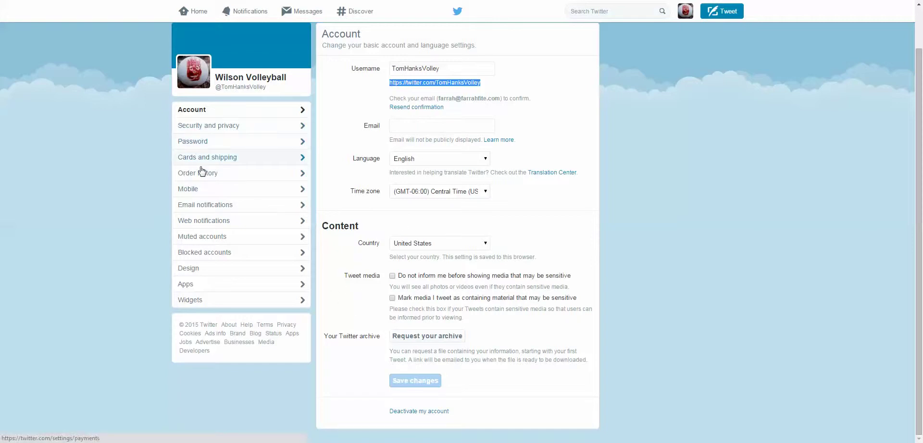
- Open the Design settings, then return to the Wilson Volleyball profile page
{"action": "left_click", "coordinate": [192, 269]}
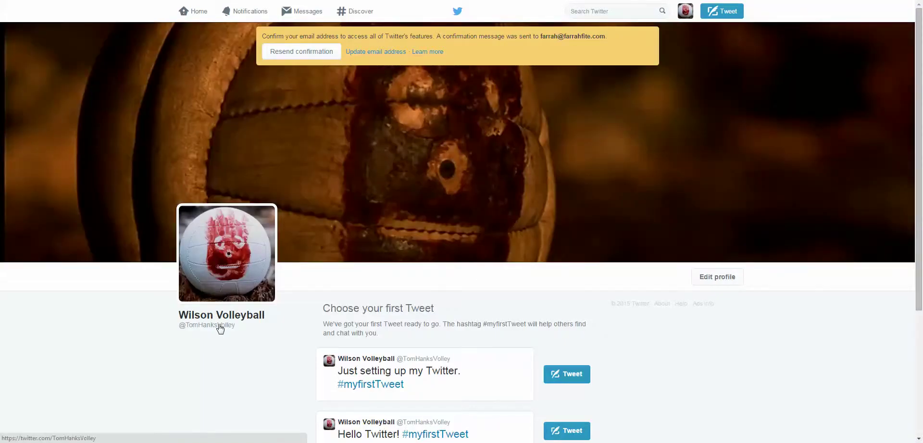
{"action": "left_click", "coordinate": [220, 329]}
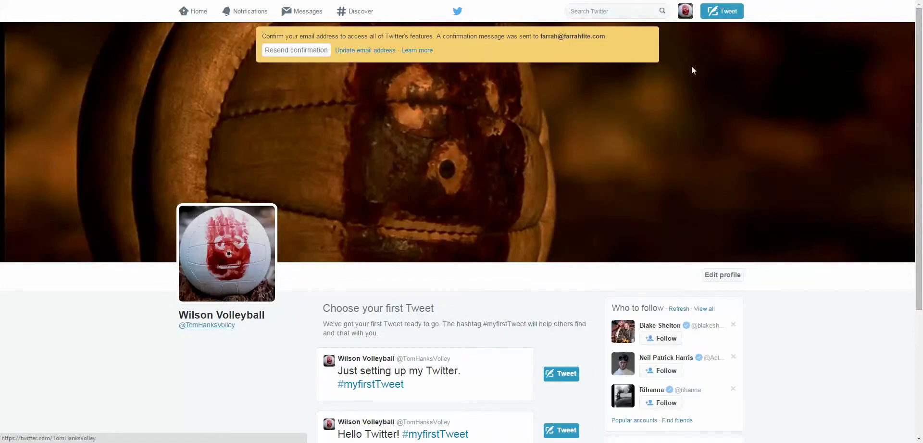
- Go to Settings > Design and scroll through the premade themes
{"action": "left_click", "coordinate": [684, 12]}
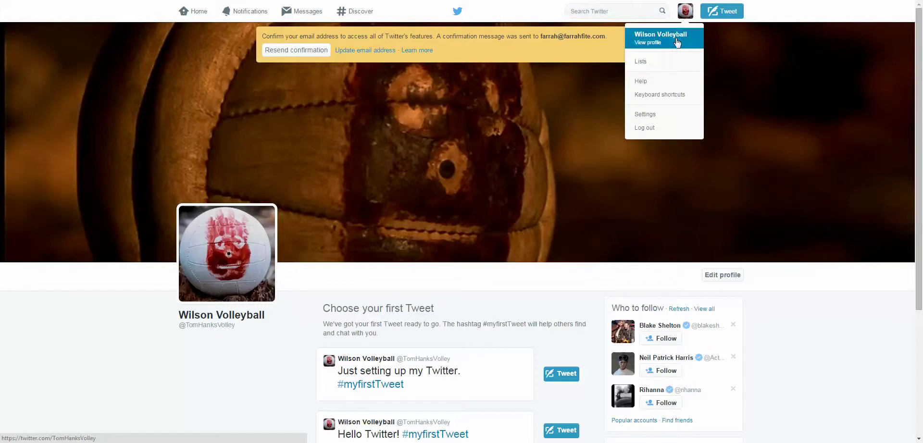
{"action": "left_click", "coordinate": [656, 114]}
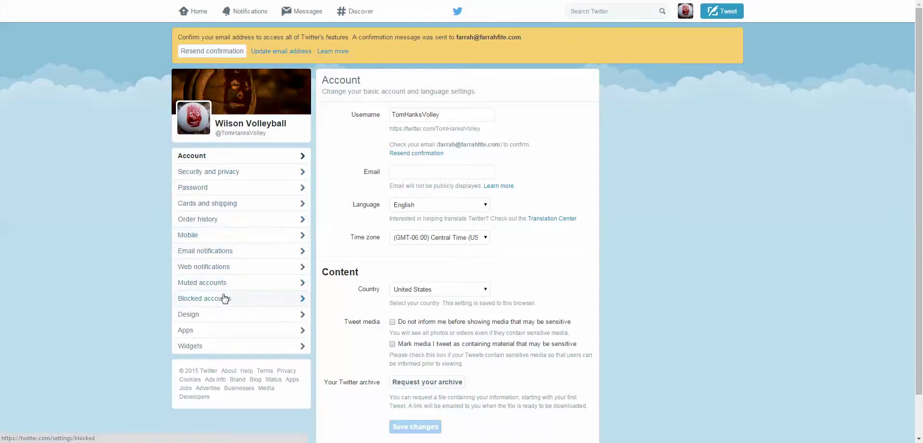
{"action": "left_click", "coordinate": [205, 317]}
{"action": "scroll", "coordinate": [129, 290], "scroll_direction": "down", "scroll_amount": 3}
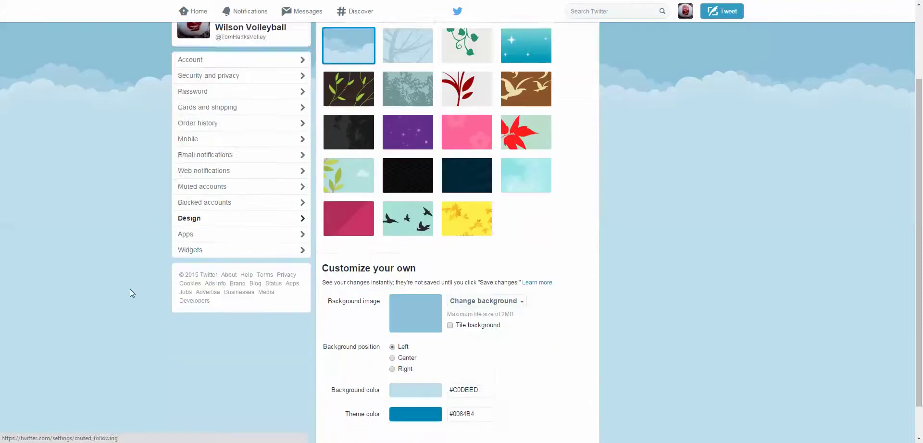
{"action": "scroll", "coordinate": [130, 301], "scroll_direction": "up", "scroll_amount": 3}
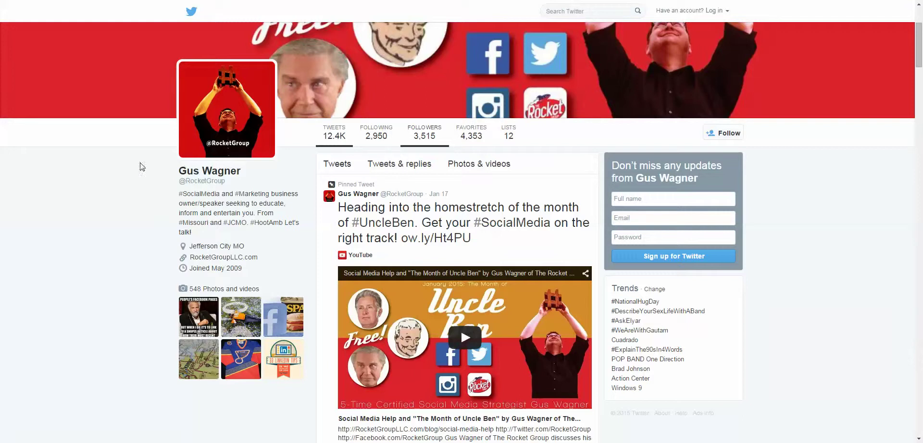
{"action": "left_click_drag", "start_coordinate": [173, 194], "coordinate": [251, 272]}
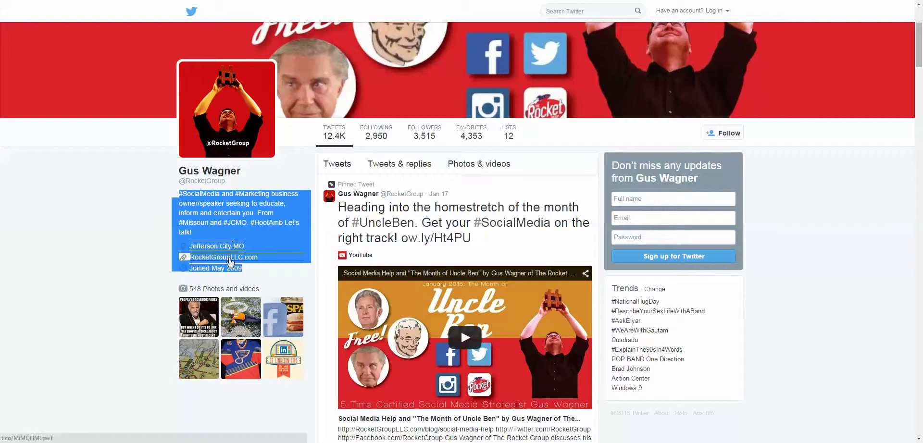
{"action": "left_click", "coordinate": [76, 220]}
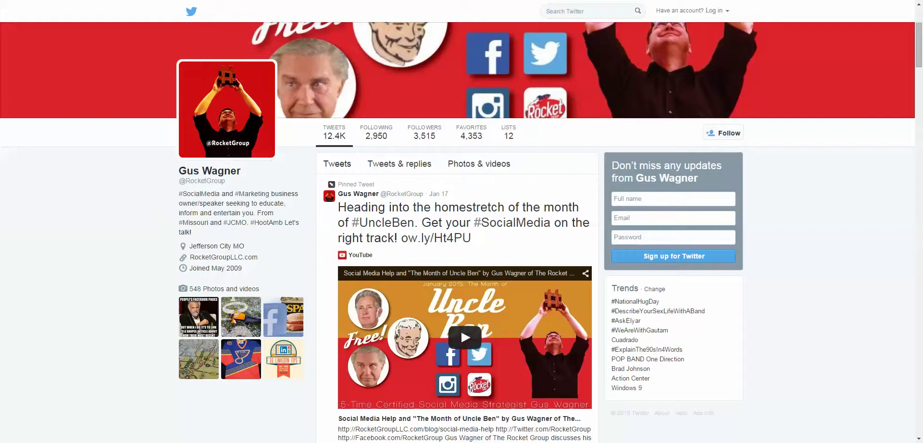
- Switch from Design settings to the Wilson Volleyball profile and enter Edit profile mode
{"action": "scroll", "coordinate": [308, 53], "scroll_direction": "up", "scroll_amount": 3}
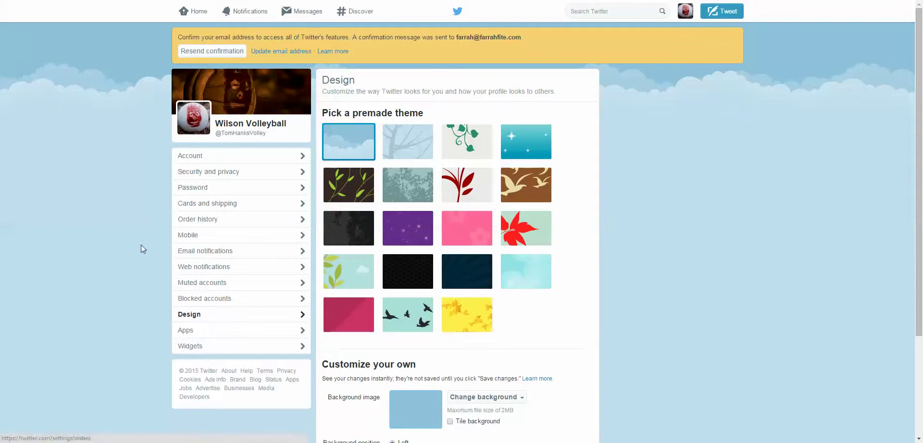
{"action": "scroll", "coordinate": [139, 244], "scroll_direction": "down", "scroll_amount": 3}
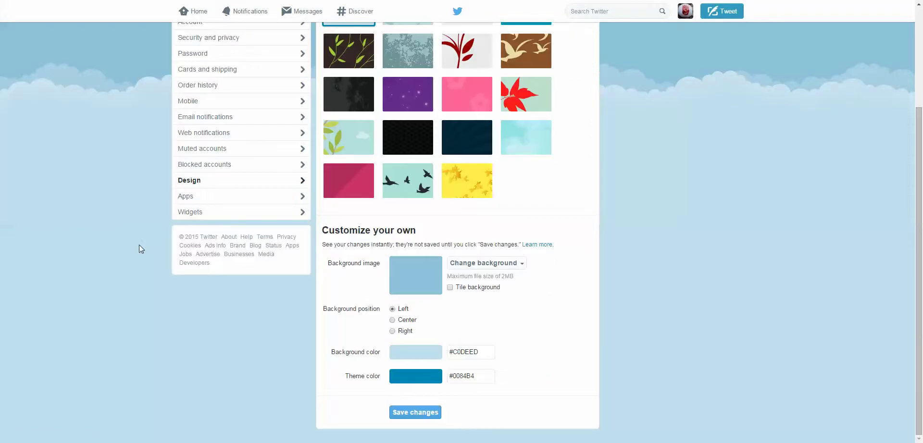
{"action": "scroll", "coordinate": [140, 248], "scroll_direction": "up", "scroll_amount": 3}
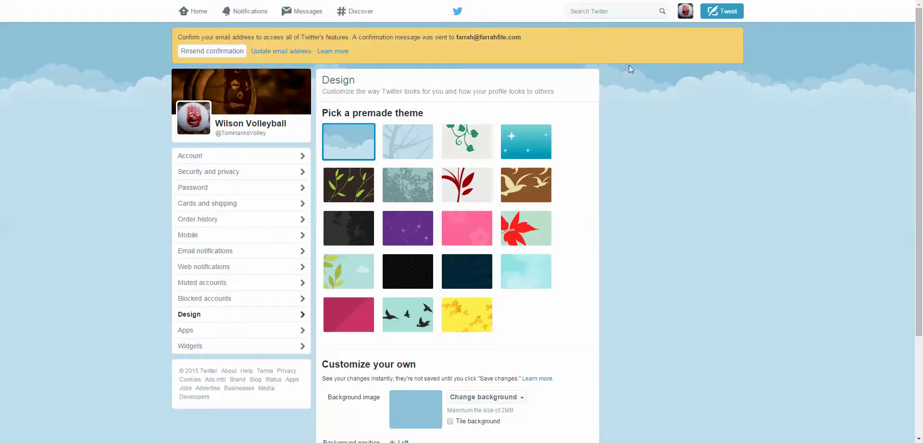
{"action": "left_click", "coordinate": [686, 13]}
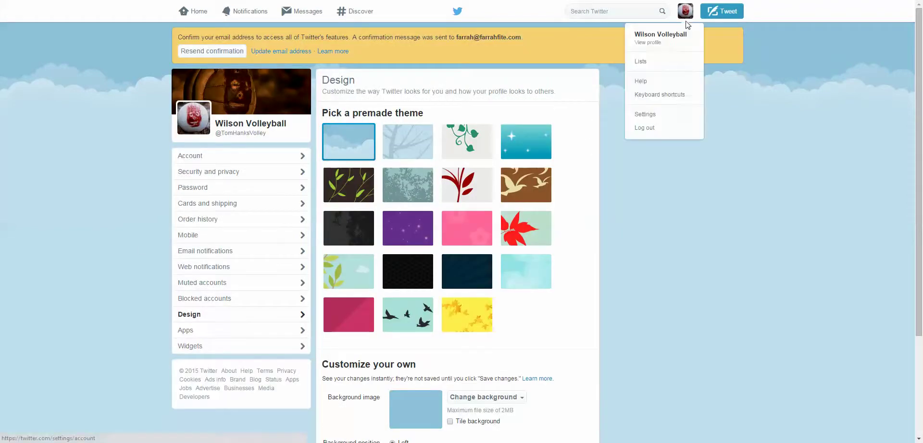
{"action": "left_click", "coordinate": [652, 44]}
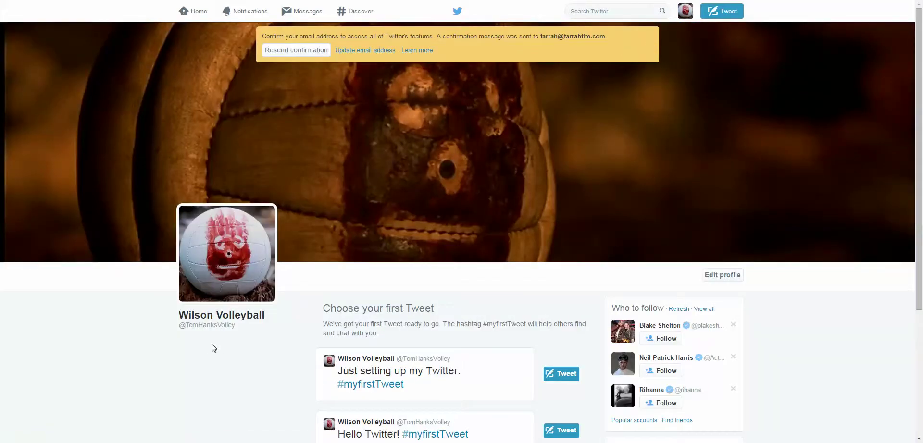
{"action": "left_click", "coordinate": [735, 276]}
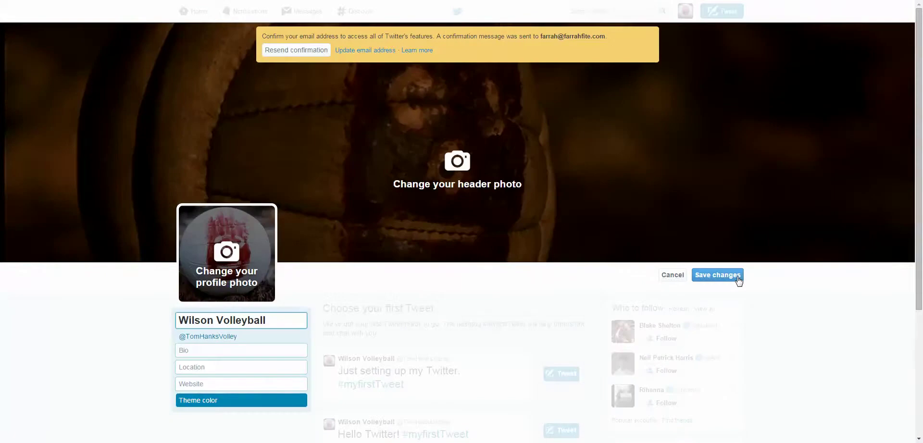
{"action": "scroll", "coordinate": [103, 331], "scroll_direction": "down", "scroll_amount": 1}
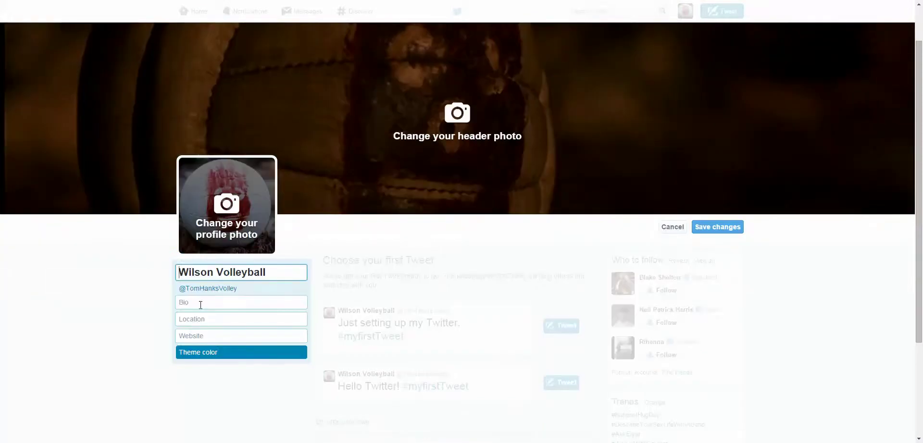
{"action": "left_click", "coordinate": [201, 304]}
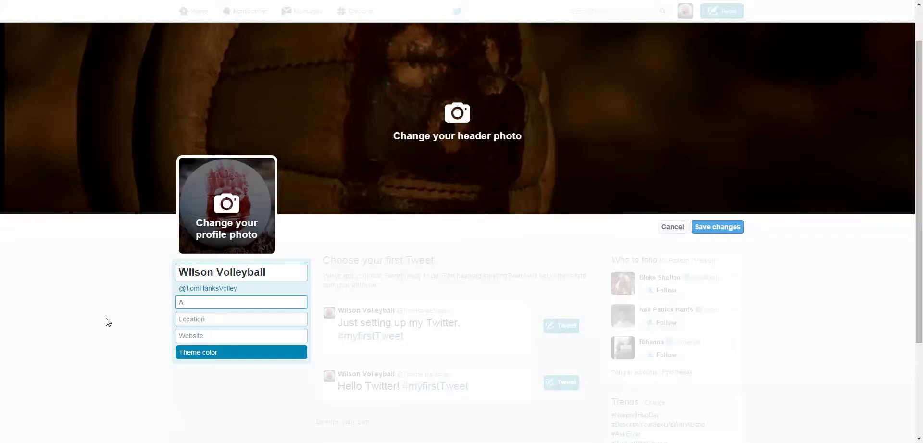
{"action": "key", "text": "BackSpace"}
{"action": "type", "text": "Not just"}
{"action": "type", "text": " movie icon"}
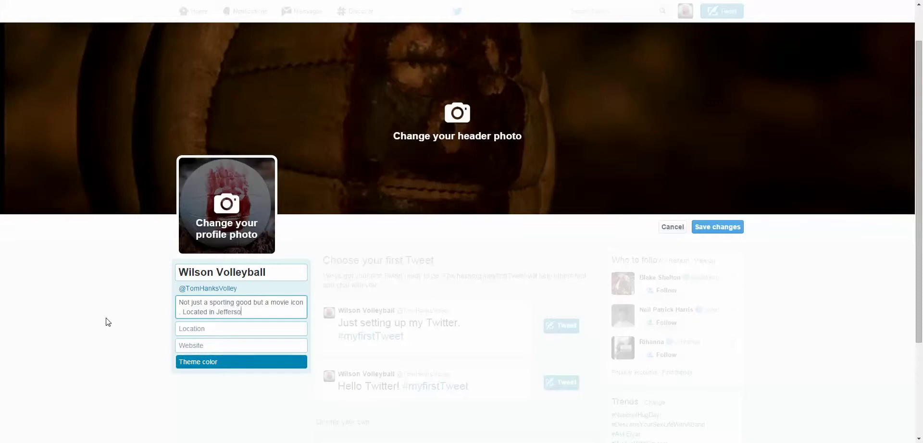
{"action": "type", "text": "City, Mis"}
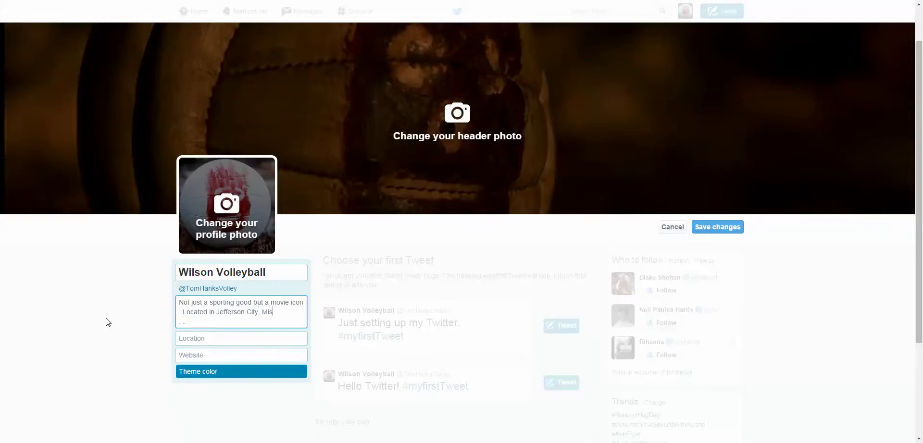
{"action": "type", "text": "sou"}
{"action": "key", "text": "BackSpace"}
{"action": "key", "text": "BackSpace"}
{"action": "key", "text": "BackSpace"}
{"action": "key", "text": "BackSpace"}
{"action": "key", "text": "BackSpace"}
{"action": "key", "text": "BackSpace"}
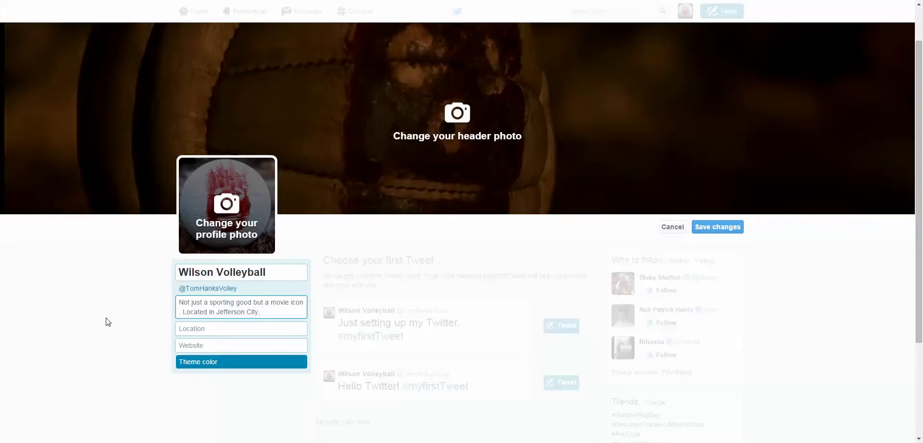
{"action": "type", "text": "#Missou"}
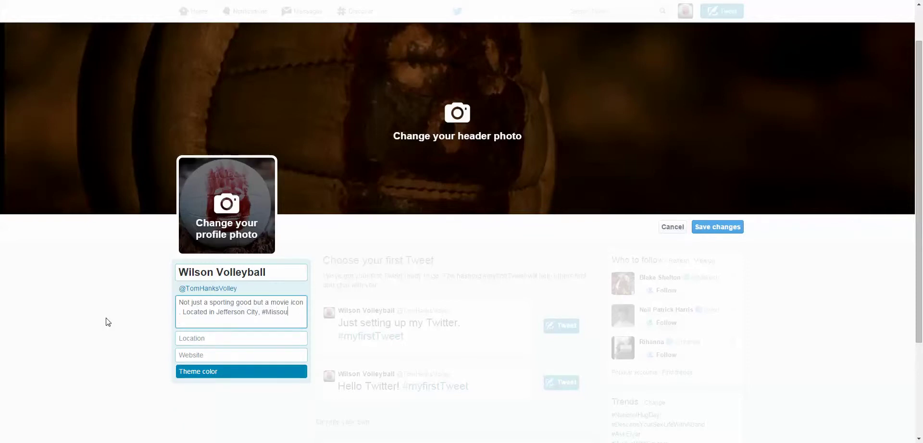
{"action": "type", "text": "ri #JCMO Interested in movies"}
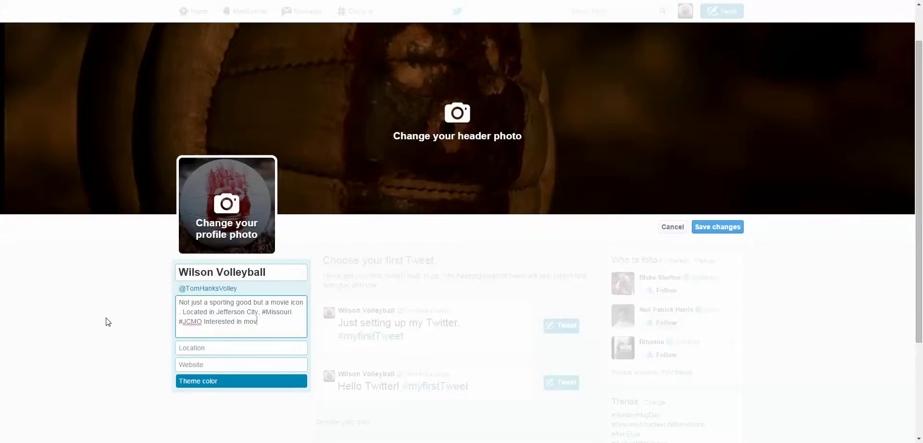
{"action": "key", "text": "BackSpace"}
{"action": "key", "text": "BackSpace"}
{"action": "key", "text": "BackSpace"}
{"action": "key", "text": "BackSpace"}
{"action": "key", "text": "BackSpace"}
{"action": "key", "text": "BackSpace"}
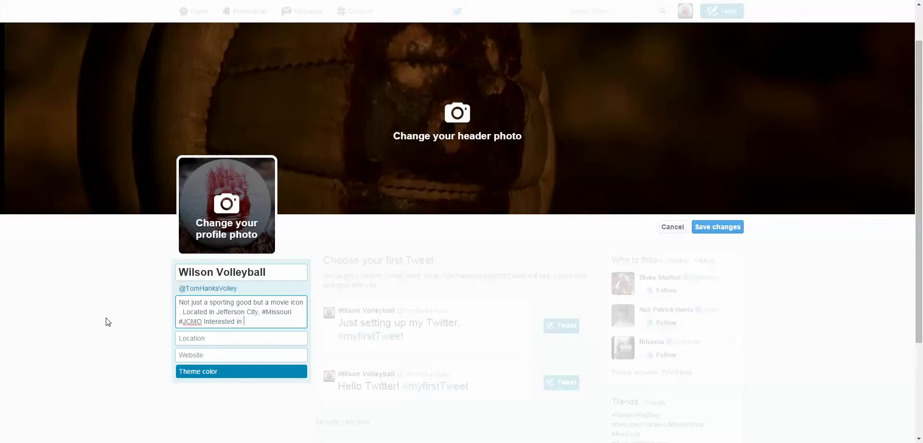
{"action": "type", "text": "#Movi"}
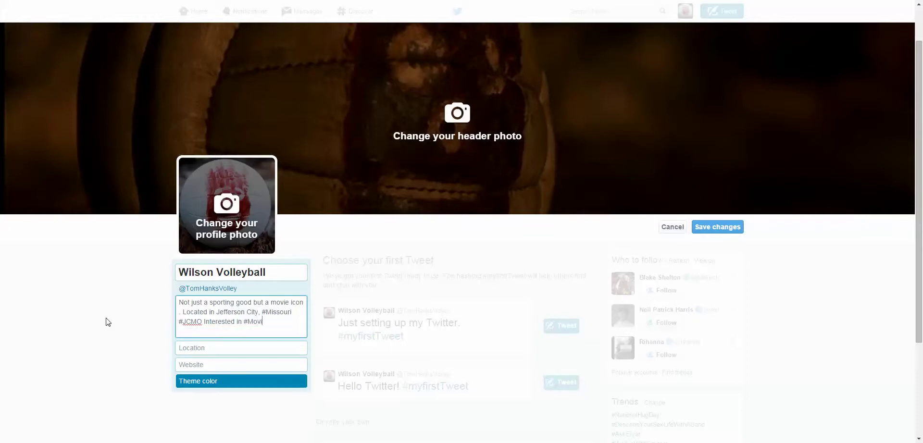
{"action": "type", "text": "es, "}
{"action": "type", "text": "@Toma"}
{"action": "key", "text": "BackSpace"}
{"action": "type", "text": "Hanks, and"}
{"action": "key", "text": "BackSpace"}
{"action": "key", "text": "BackSpace"}
{"action": "key", "text": "BackSpace"}
{"action": "key", "text": "BackSpace"}
{"action": "key", "text": "BackSpace"}
{"action": "type", "text": ". Hates boats."}
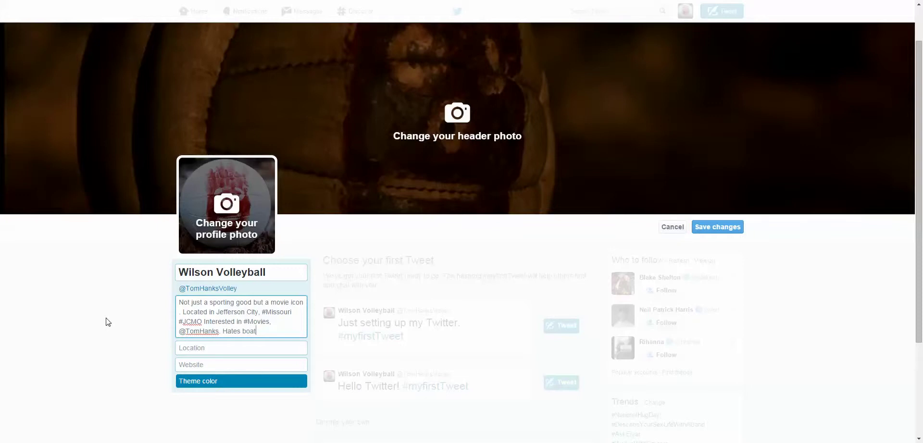
{"action": "left_click", "coordinate": [189, 345]}
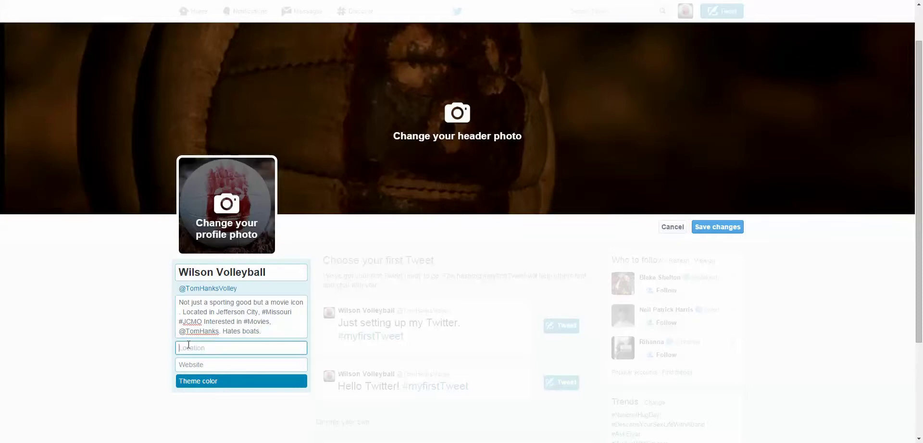
{"action": "type", "text": "Jefferson City Missouer"}
{"action": "key", "text": "Tab"}
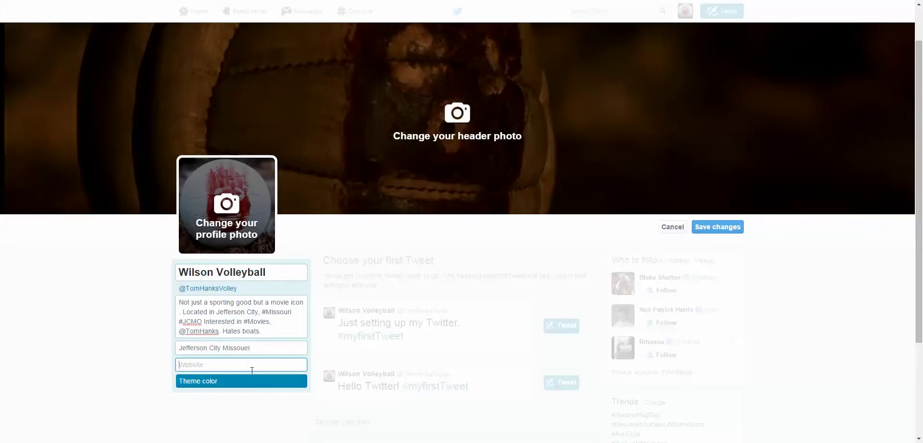
{"action": "left_click", "coordinate": [258, 350]}
{"action": "key", "text": "BackSpace"}
{"action": "key", "text": "BackSpace"}
{"action": "type", "text": "r"}
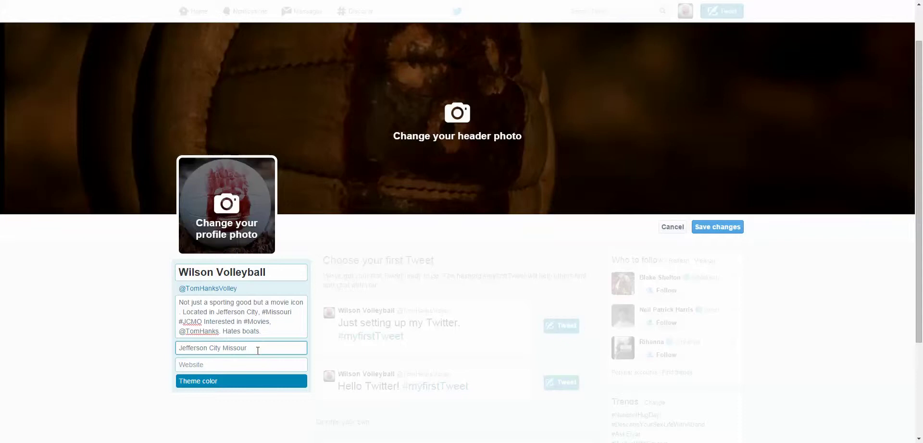
{"action": "key", "text": "Tab"}
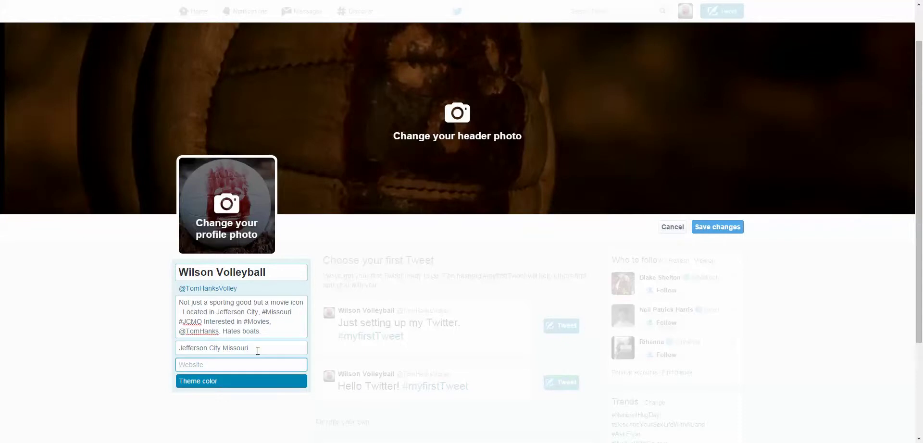
{"action": "type", "text": "www.TomHanks.com"}
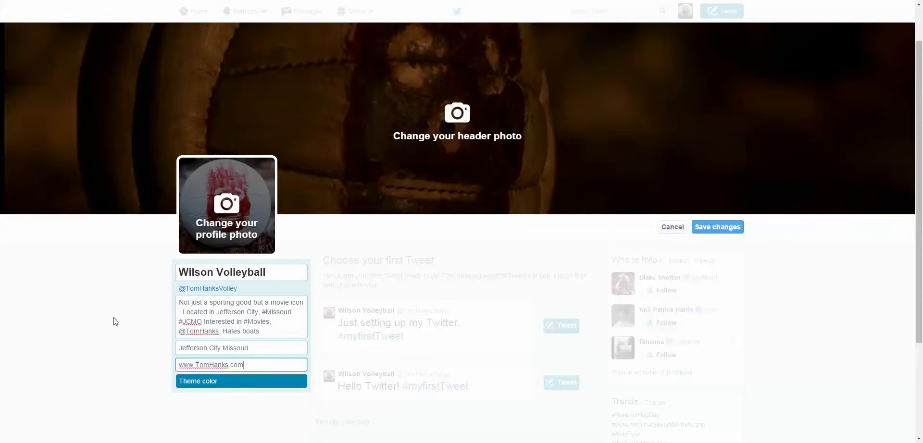
{"action": "left_click", "coordinate": [716, 236]}
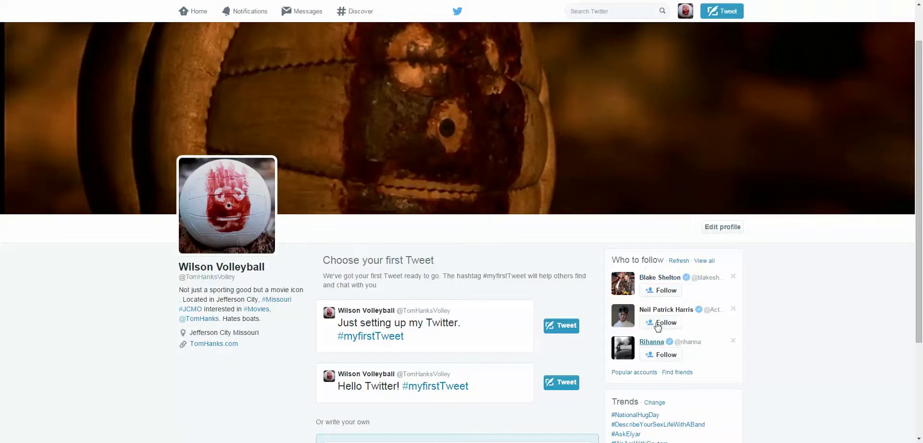
- Open the full Who to follow suggestions page and browse the listed accounts
{"action": "left_click", "coordinate": [711, 263]}
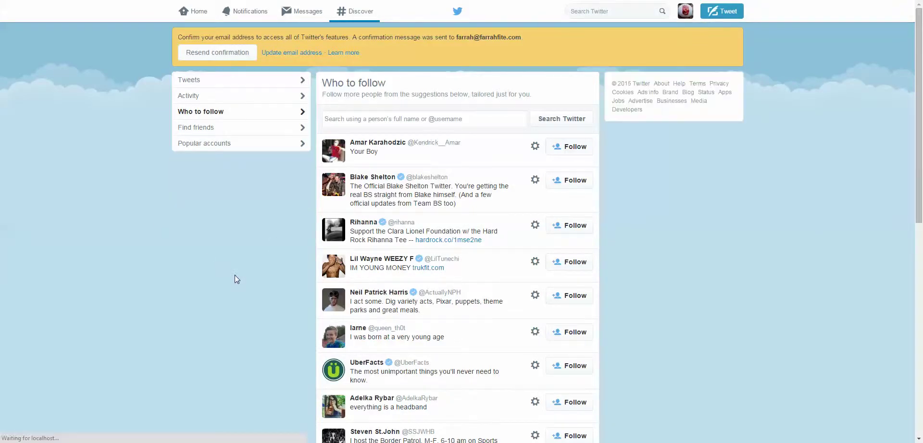
{"action": "scroll", "coordinate": [235, 288], "scroll_direction": "down", "scroll_amount": 10}
{"action": "scroll", "coordinate": [235, 291], "scroll_direction": "up", "scroll_amount": 15}
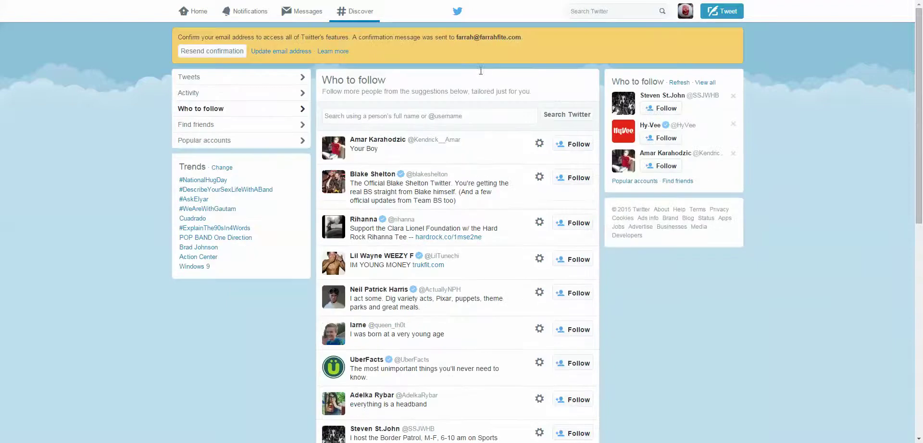
- Search Twitter for 'missouri' and scroll through the results
{"action": "left_click", "coordinate": [583, 9]}
{"action": "type", "text": "misosur"}
{"action": "key", "text": "BackSpace"}
{"action": "key", "text": "BackSpace"}
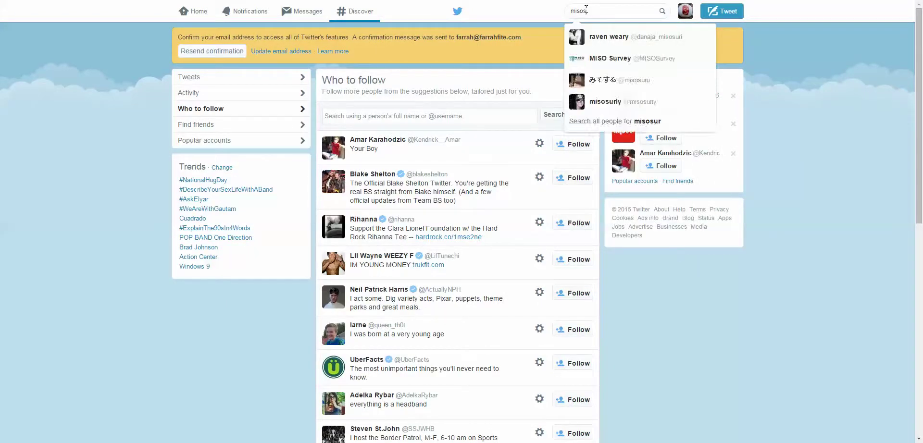
{"action": "type", "text": "sou"}
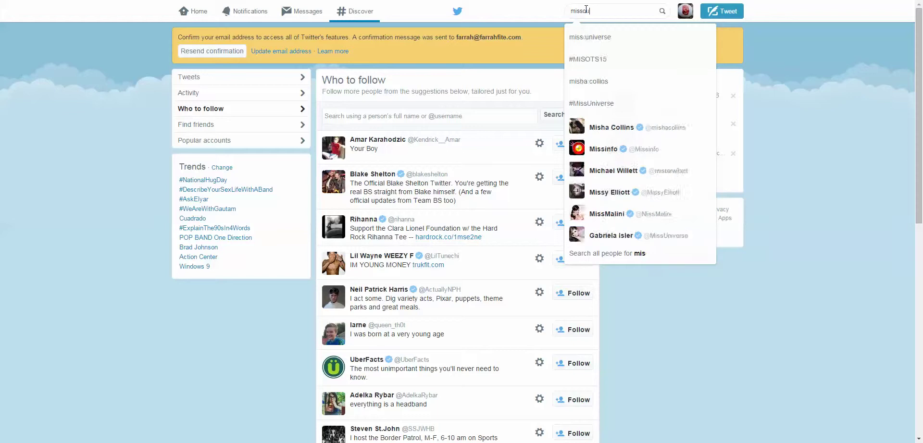
{"action": "type", "text": "ri"}
{"action": "key", "text": "Return"}
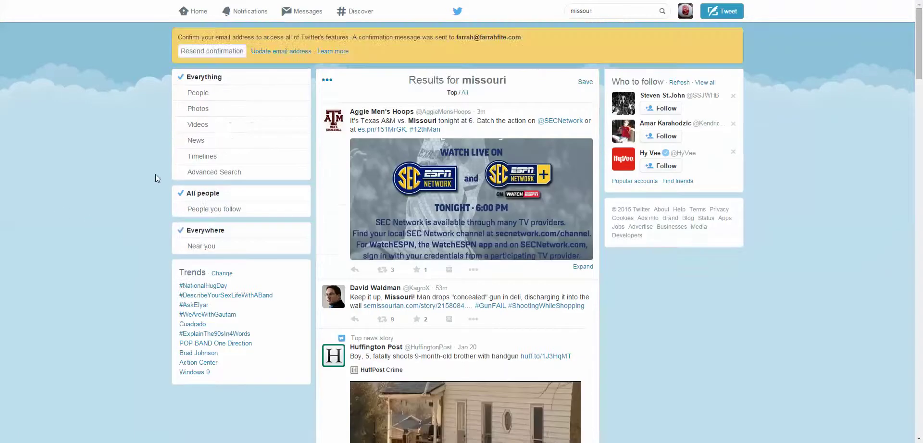
{"action": "scroll", "coordinate": [105, 194], "scroll_direction": "down", "scroll_amount": 5}
{"action": "scroll", "coordinate": [120, 213], "scroll_direction": "down", "scroll_amount": 3}
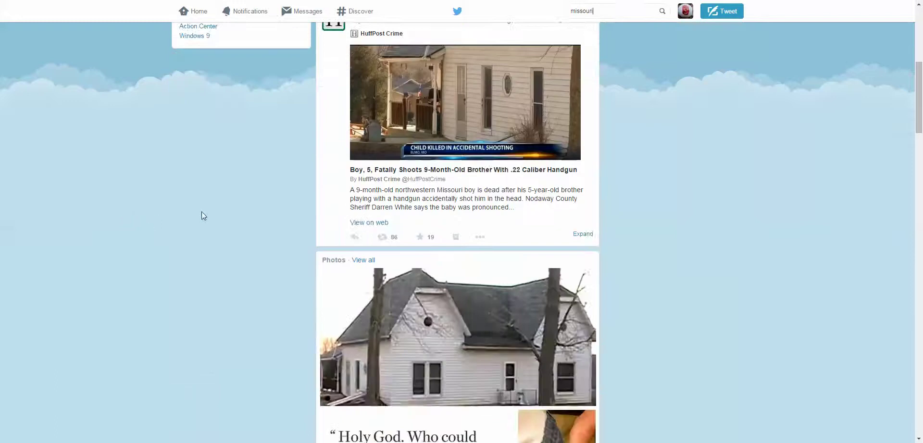
{"action": "scroll", "coordinate": [201, 214], "scroll_direction": "down", "scroll_amount": 6}
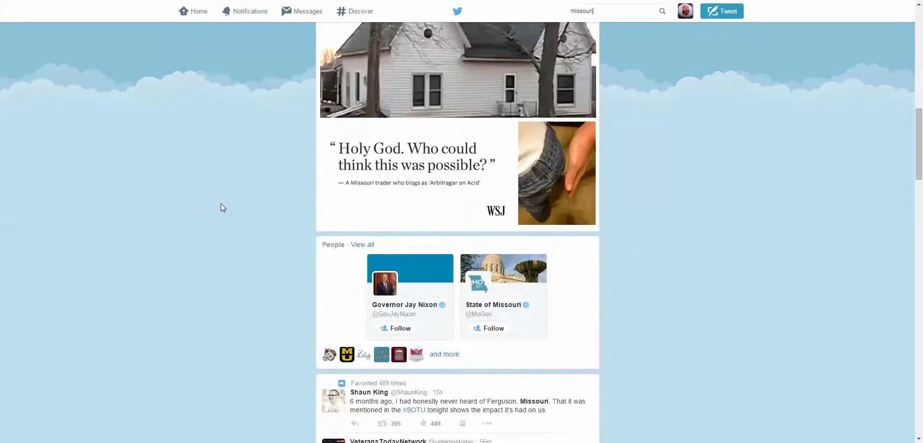
{"action": "scroll", "coordinate": [221, 203], "scroll_direction": "down", "scroll_amount": 4}
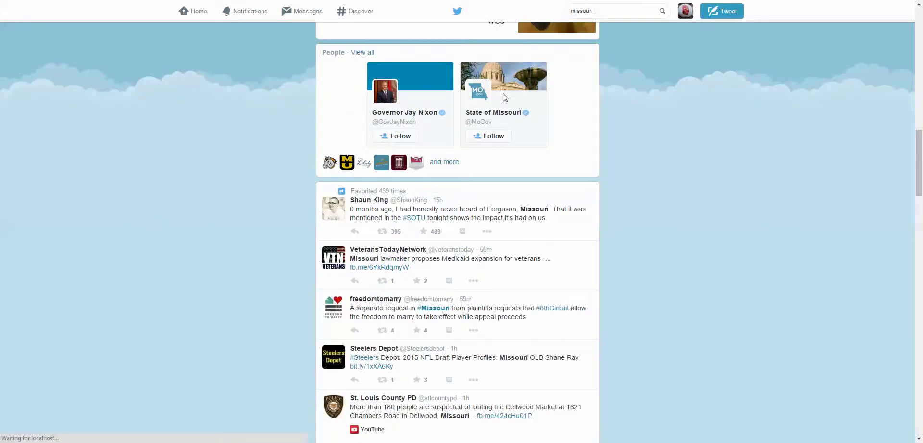
{"action": "scroll", "coordinate": [263, 123], "scroll_direction": "down", "scroll_amount": 1}
{"action": "scroll", "coordinate": [228, 205], "scroll_direction": "down", "scroll_amount": 3}
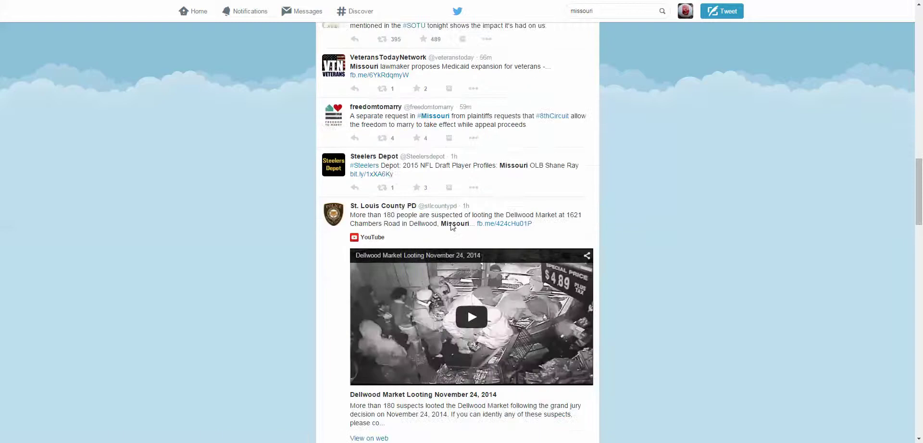
{"action": "scroll", "coordinate": [344, 274], "scroll_direction": "up", "scroll_amount": 15}
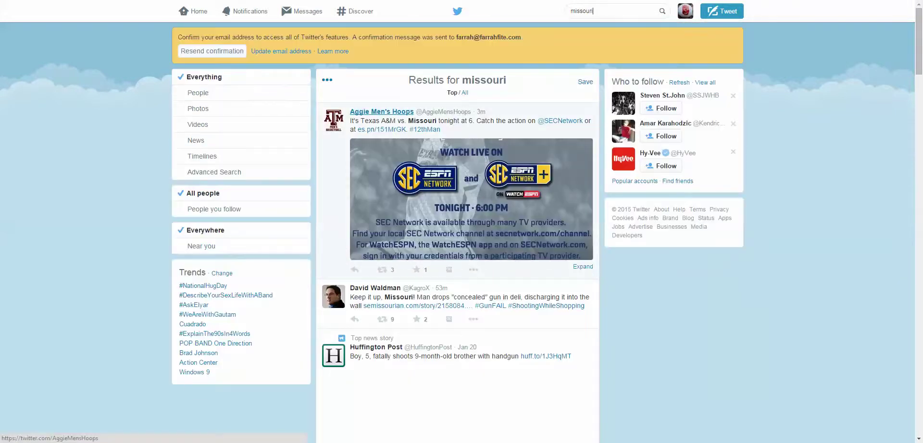
{"action": "key", "text": "ctrl+a"}
- Search for 'tom hanks' and scroll through the matching results
{"action": "type", "text": "tom hanks"}
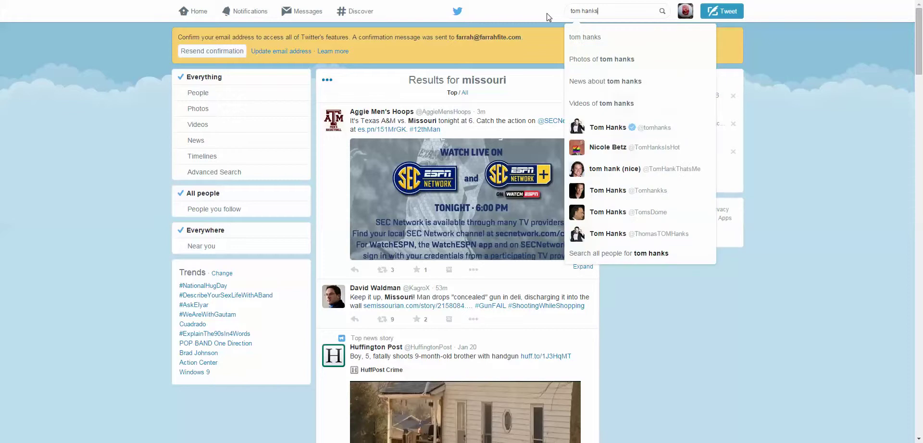
{"action": "key", "text": "Return"}
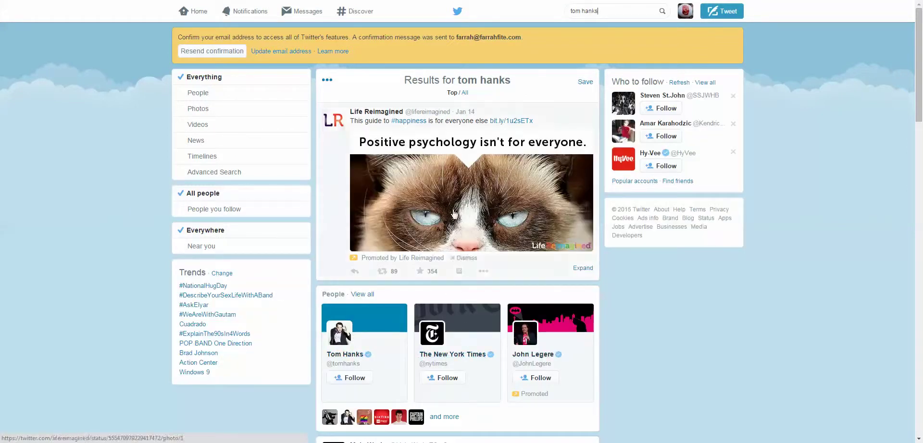
{"action": "scroll", "coordinate": [225, 250], "scroll_direction": "down", "scroll_amount": 9}
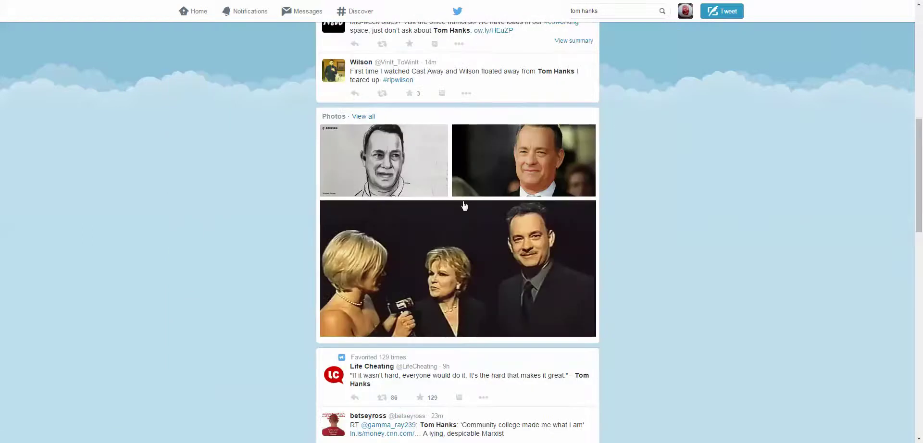
{"action": "scroll", "coordinate": [235, 279], "scroll_direction": "down", "scroll_amount": 8}
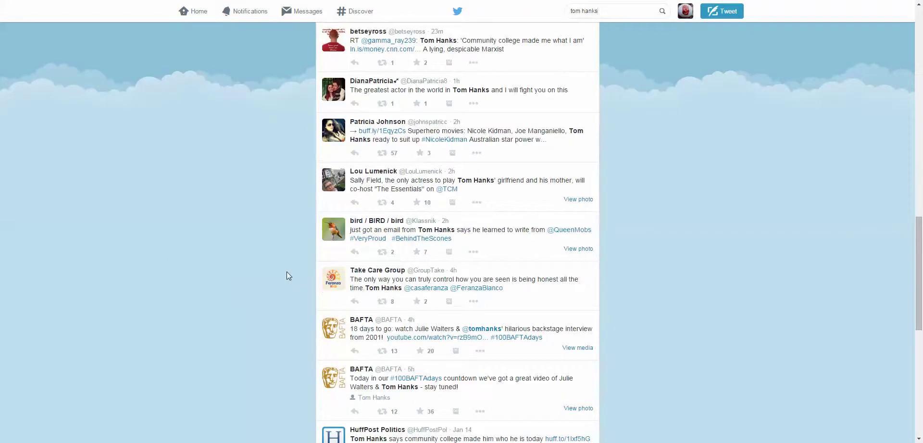
{"action": "scroll", "coordinate": [261, 99], "scroll_direction": "up", "scroll_amount": 7}
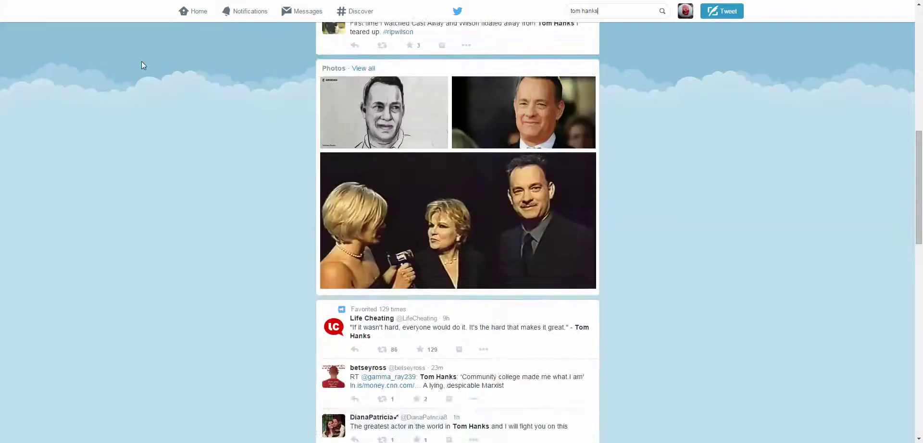
{"action": "scroll", "coordinate": [141, 65], "scroll_direction": "up", "scroll_amount": 5}
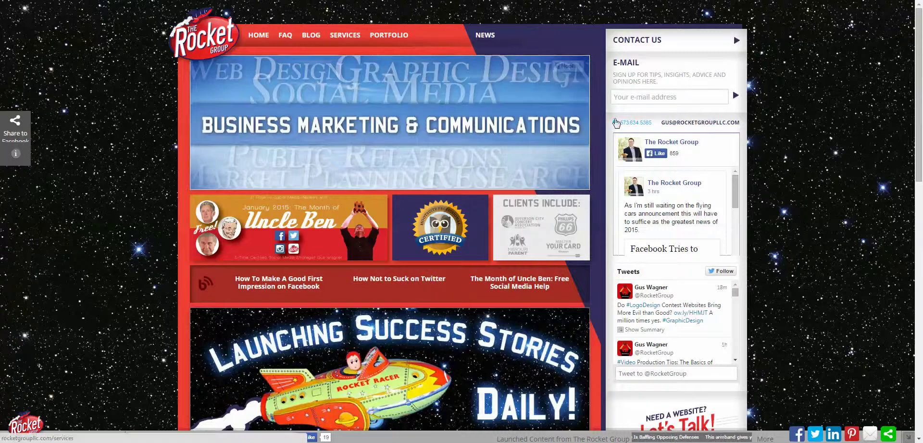